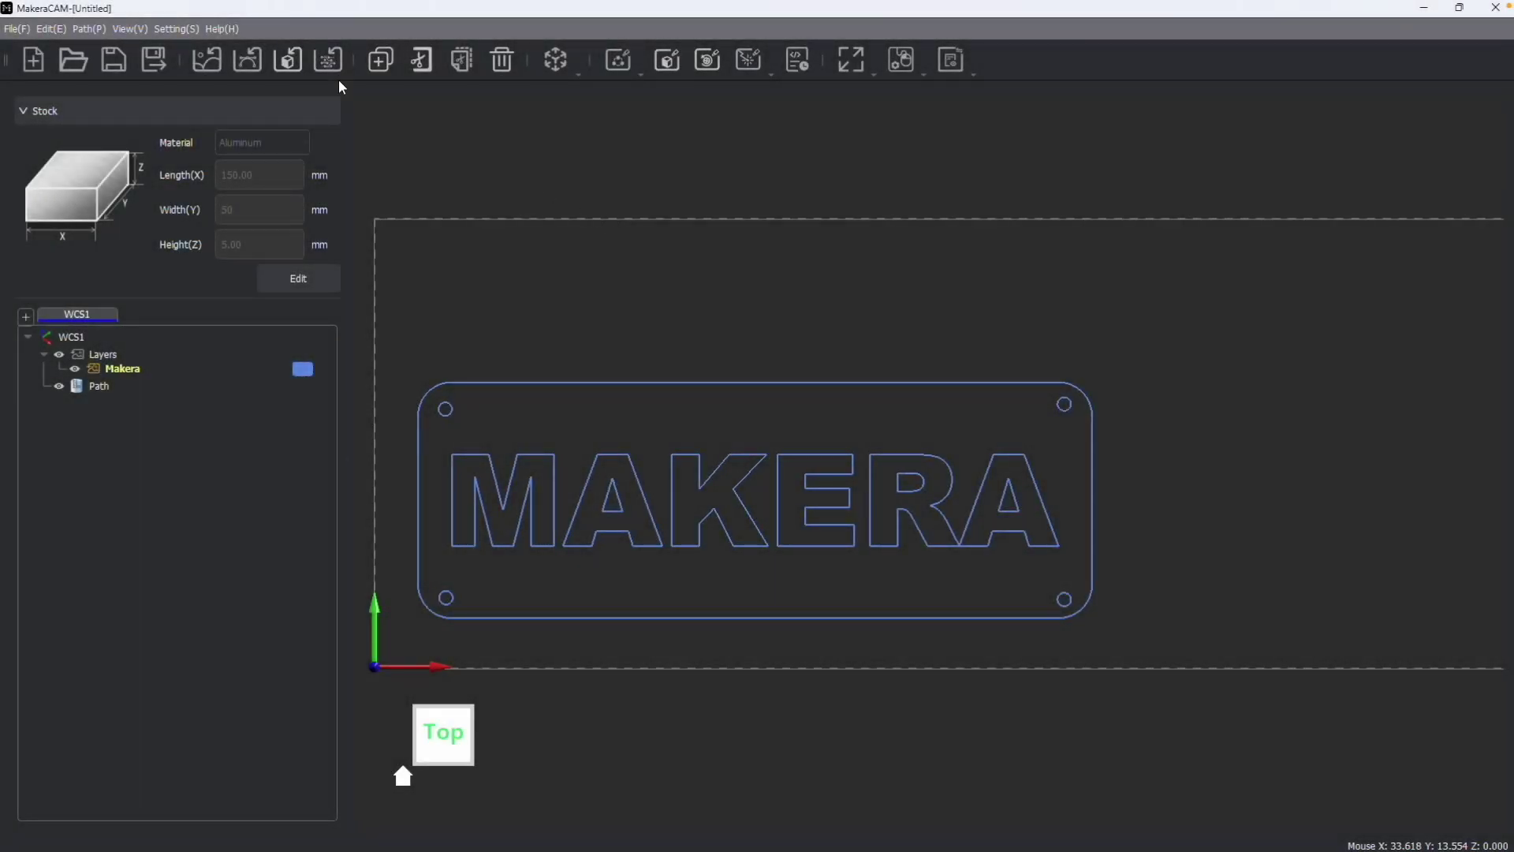
Open the Tool Library from the Setting menu to show the Tool Magazine.
click(169, 29)
click(203, 65)
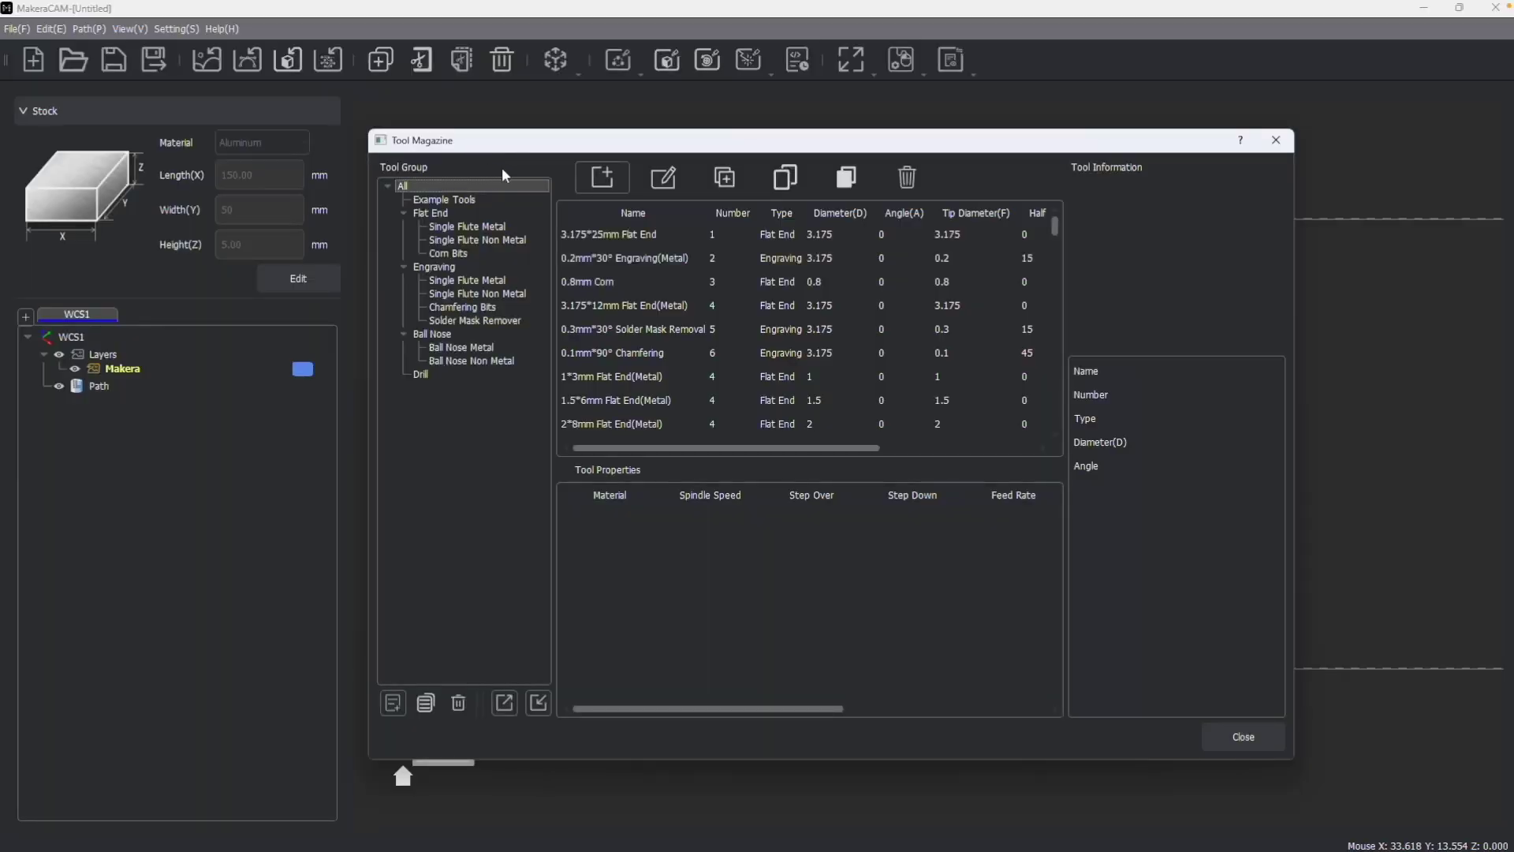
Browse the Example Tools, Flat End and Engraving subgroups down to Solder Mask Remover.
click(461, 201)
key(Down)
key(Down)
key(Down)
key(Down)
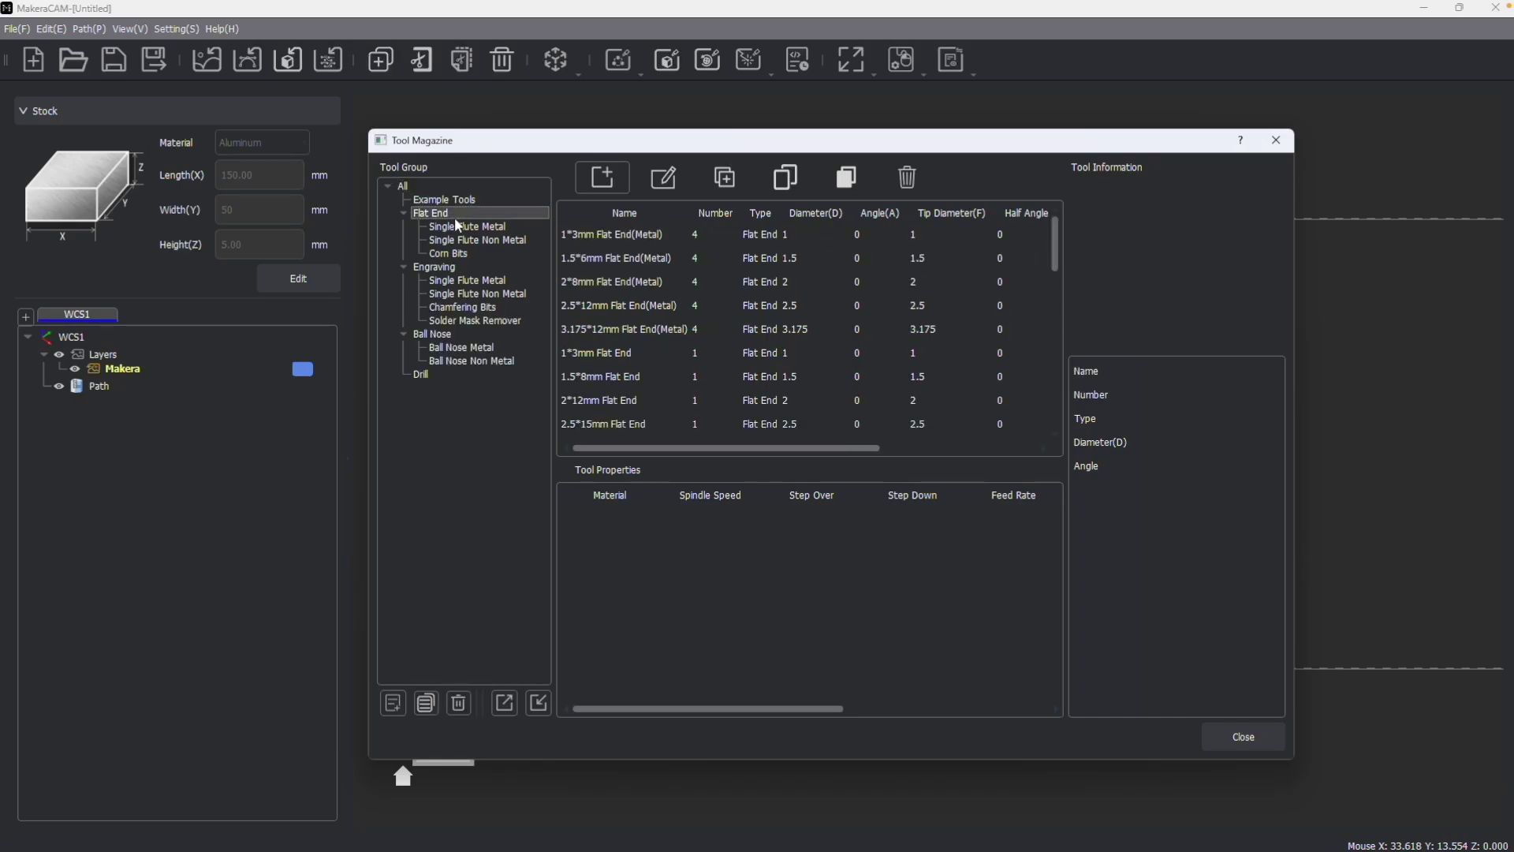
click(455, 226)
click(453, 239)
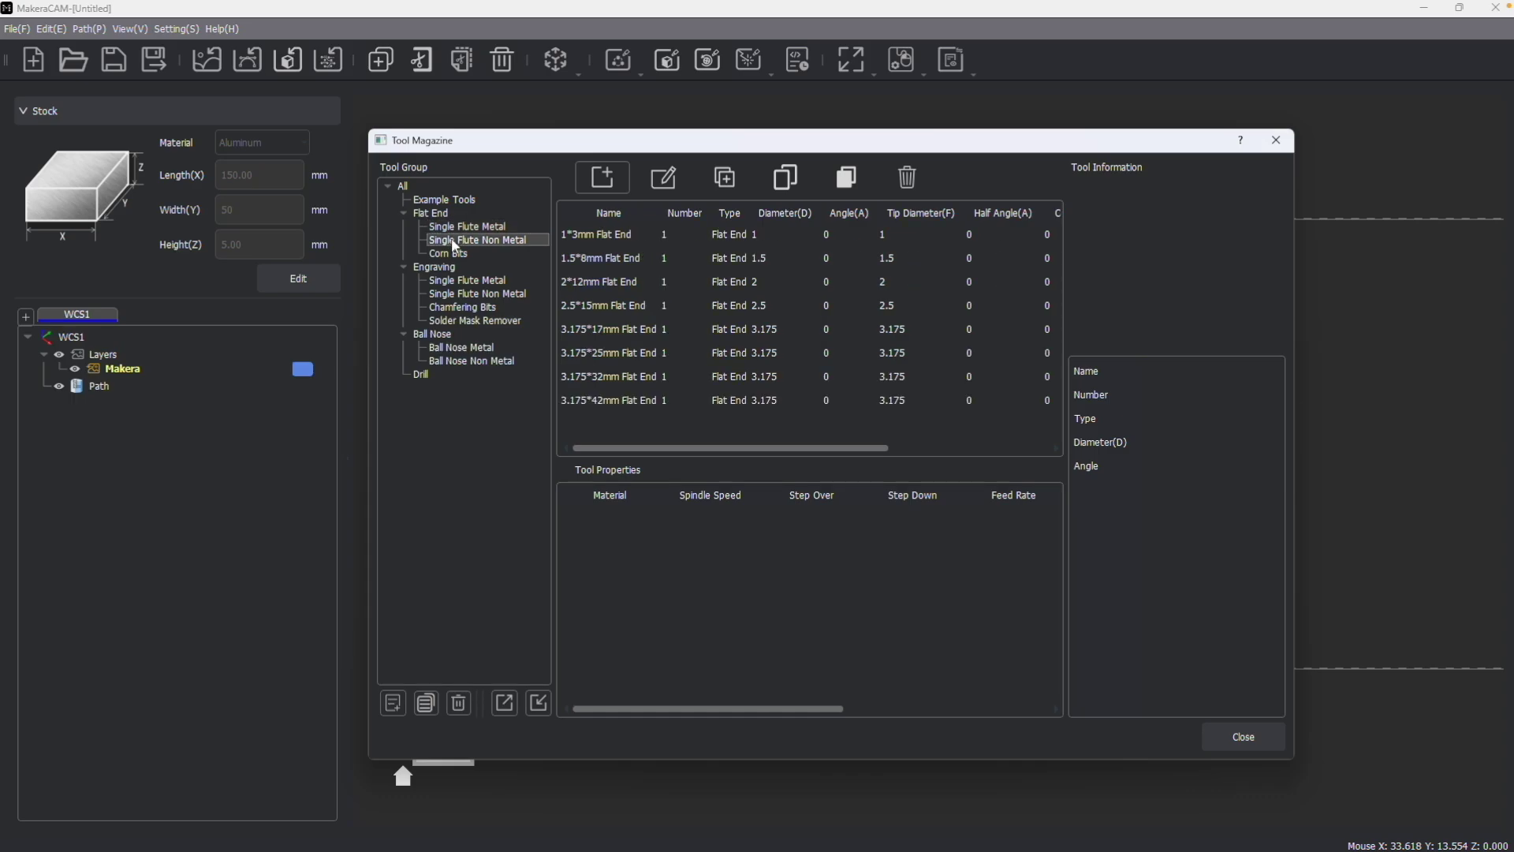
click(454, 254)
click(452, 268)
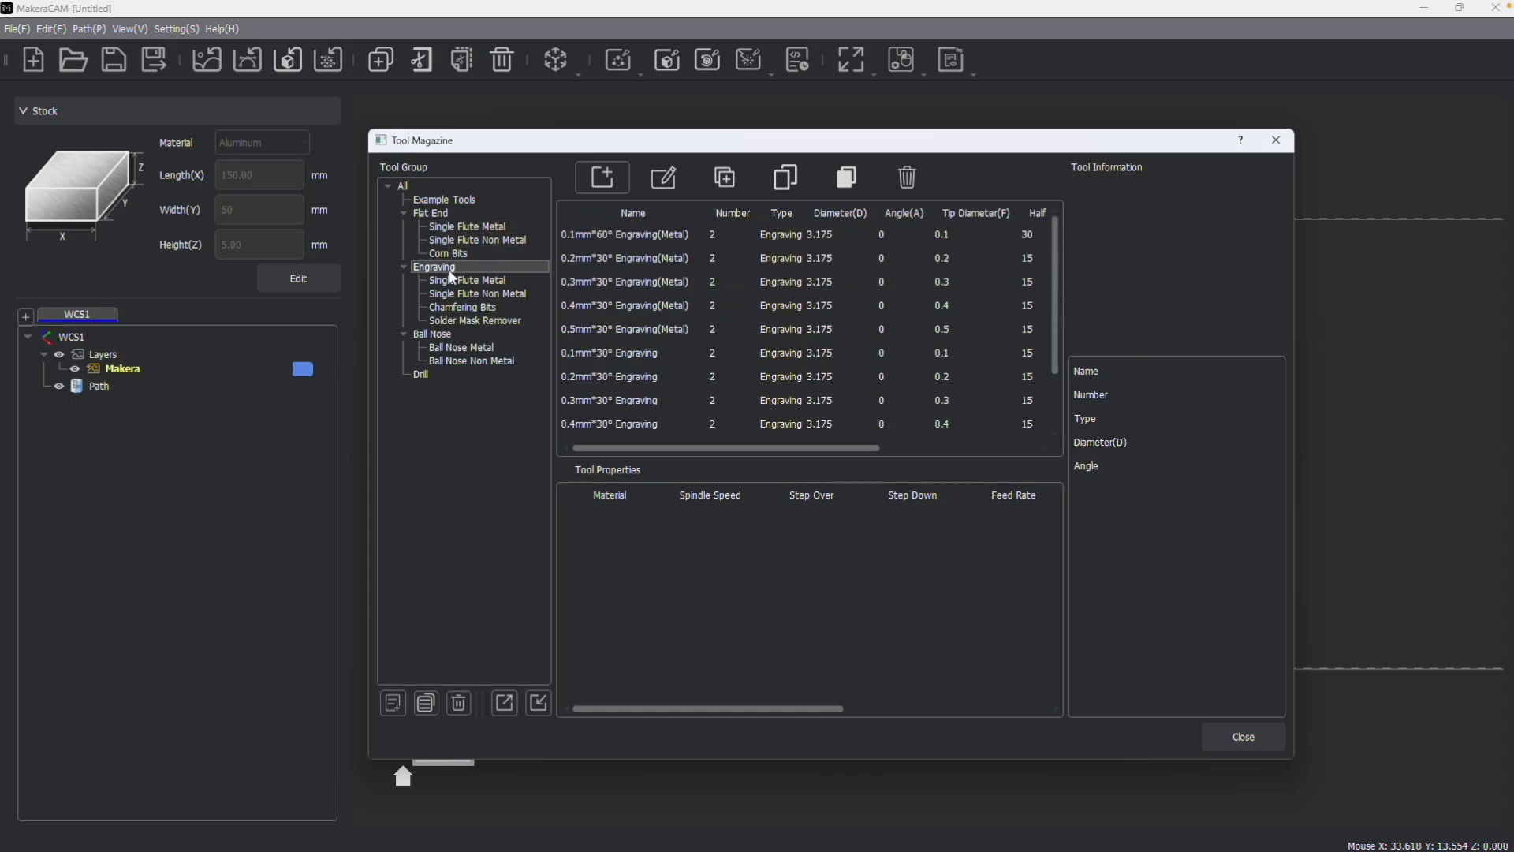
click(454, 281)
click(454, 294)
click(455, 308)
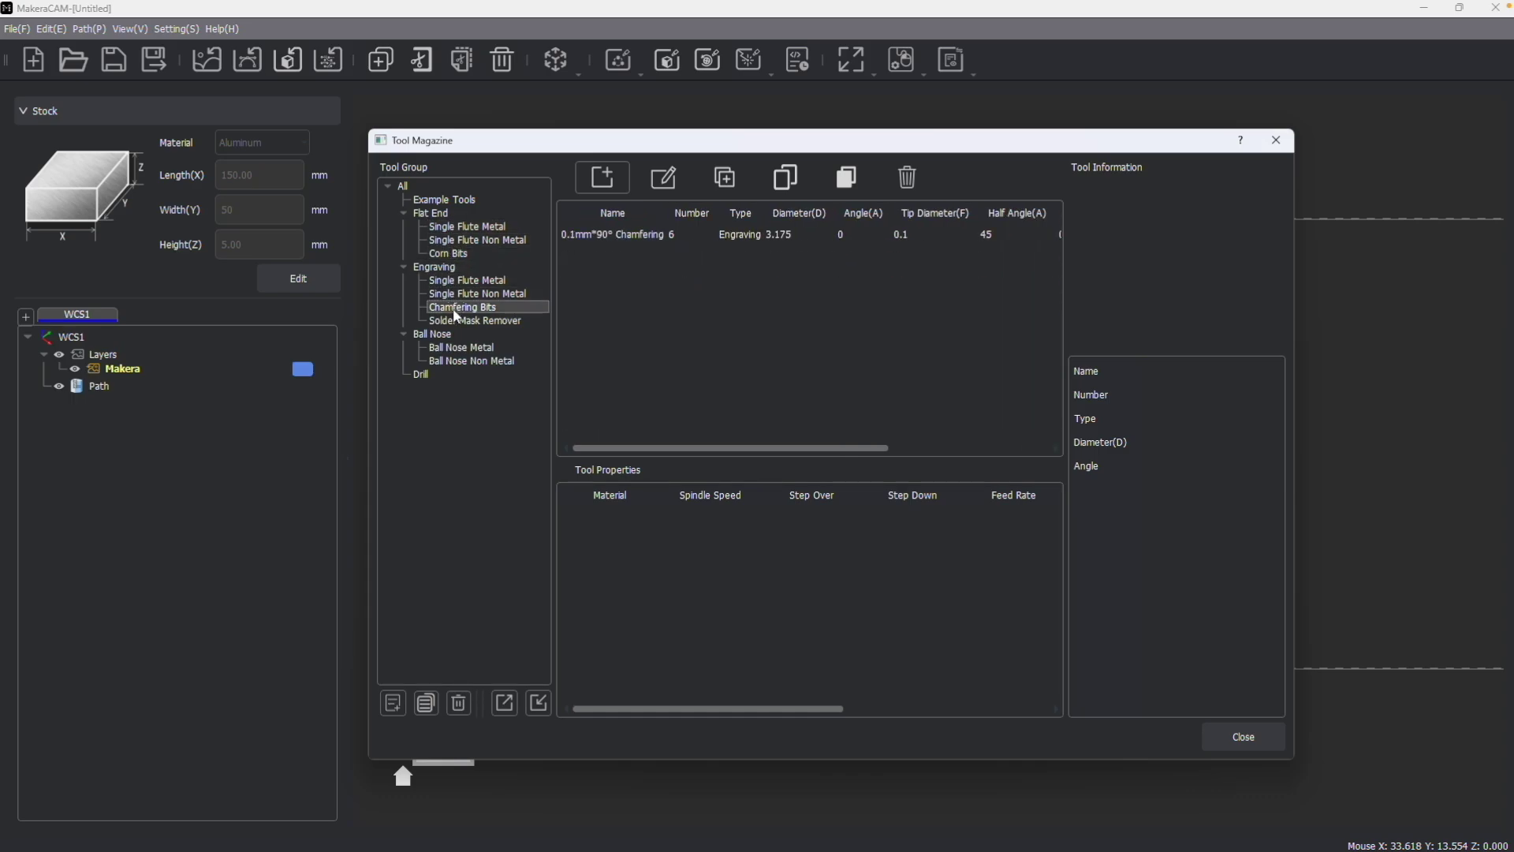
click(455, 320)
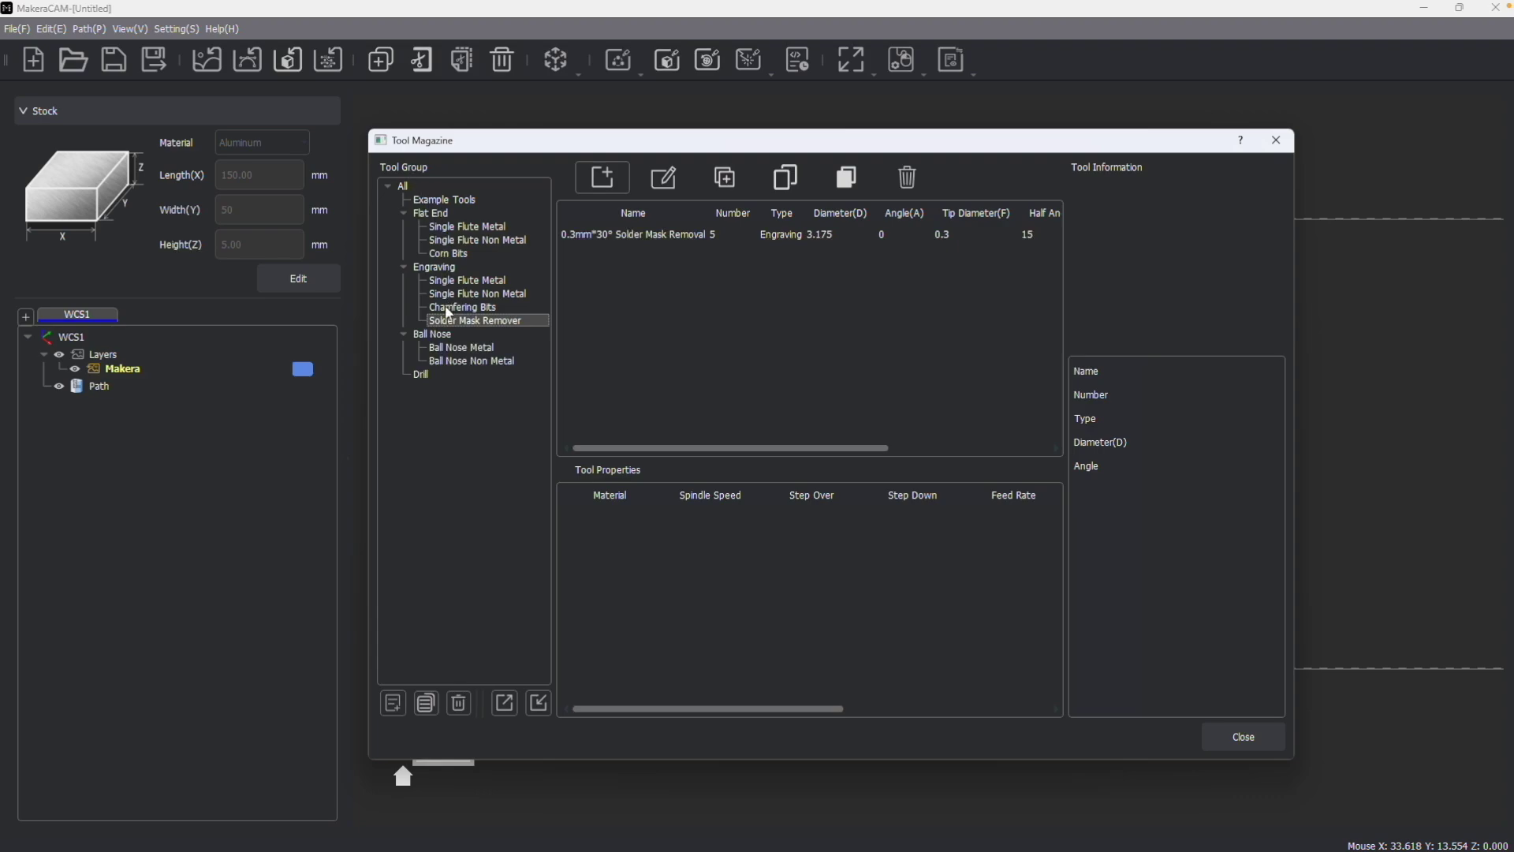
Open the Drill group and show the 0.3*5.5mm Drill's per-material parameters.
click(444, 201)
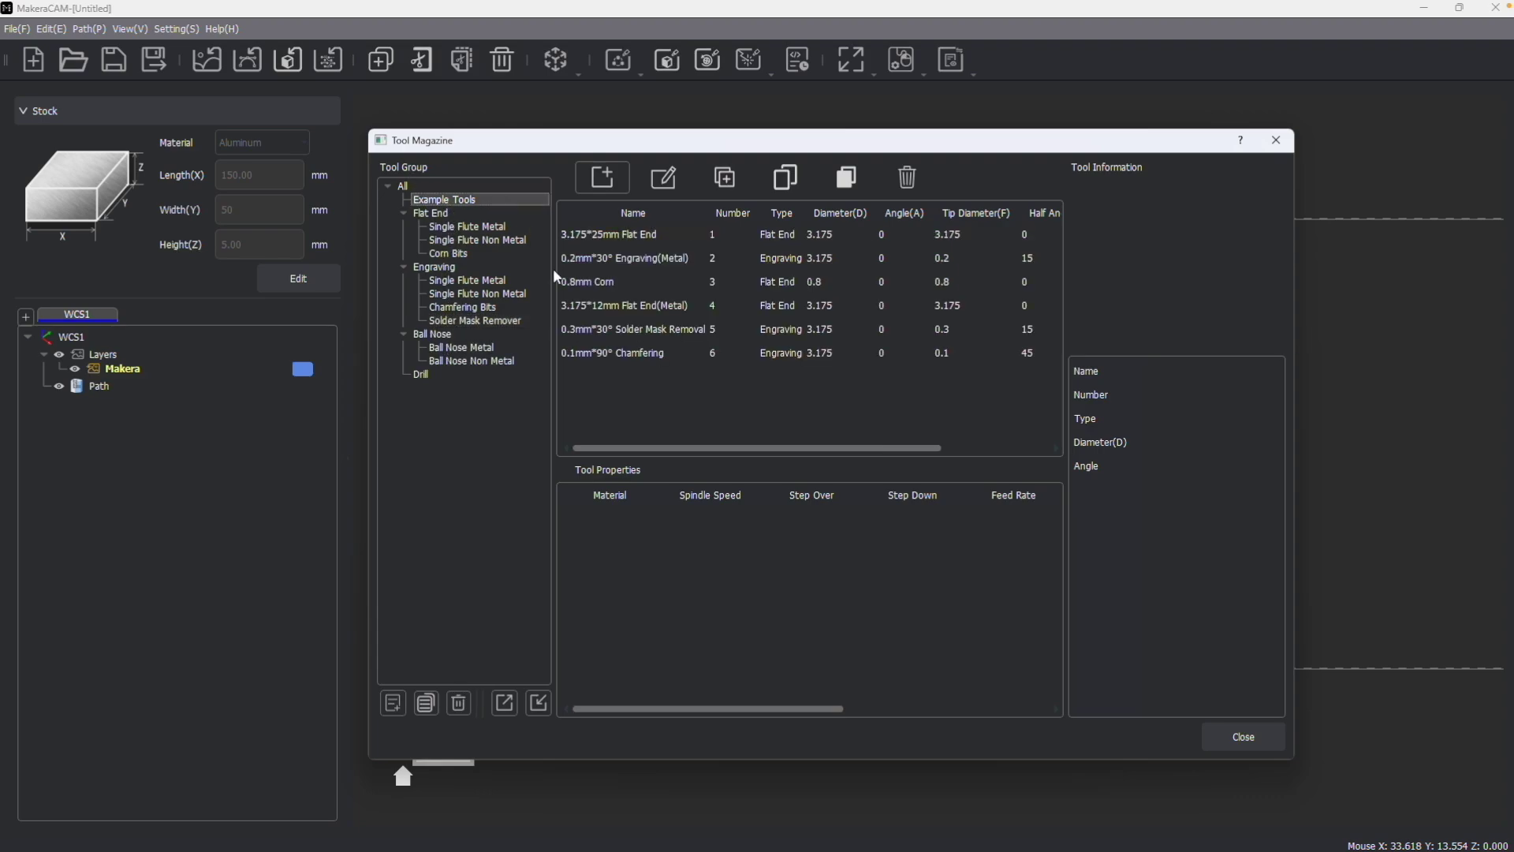
click(439, 215)
click(448, 271)
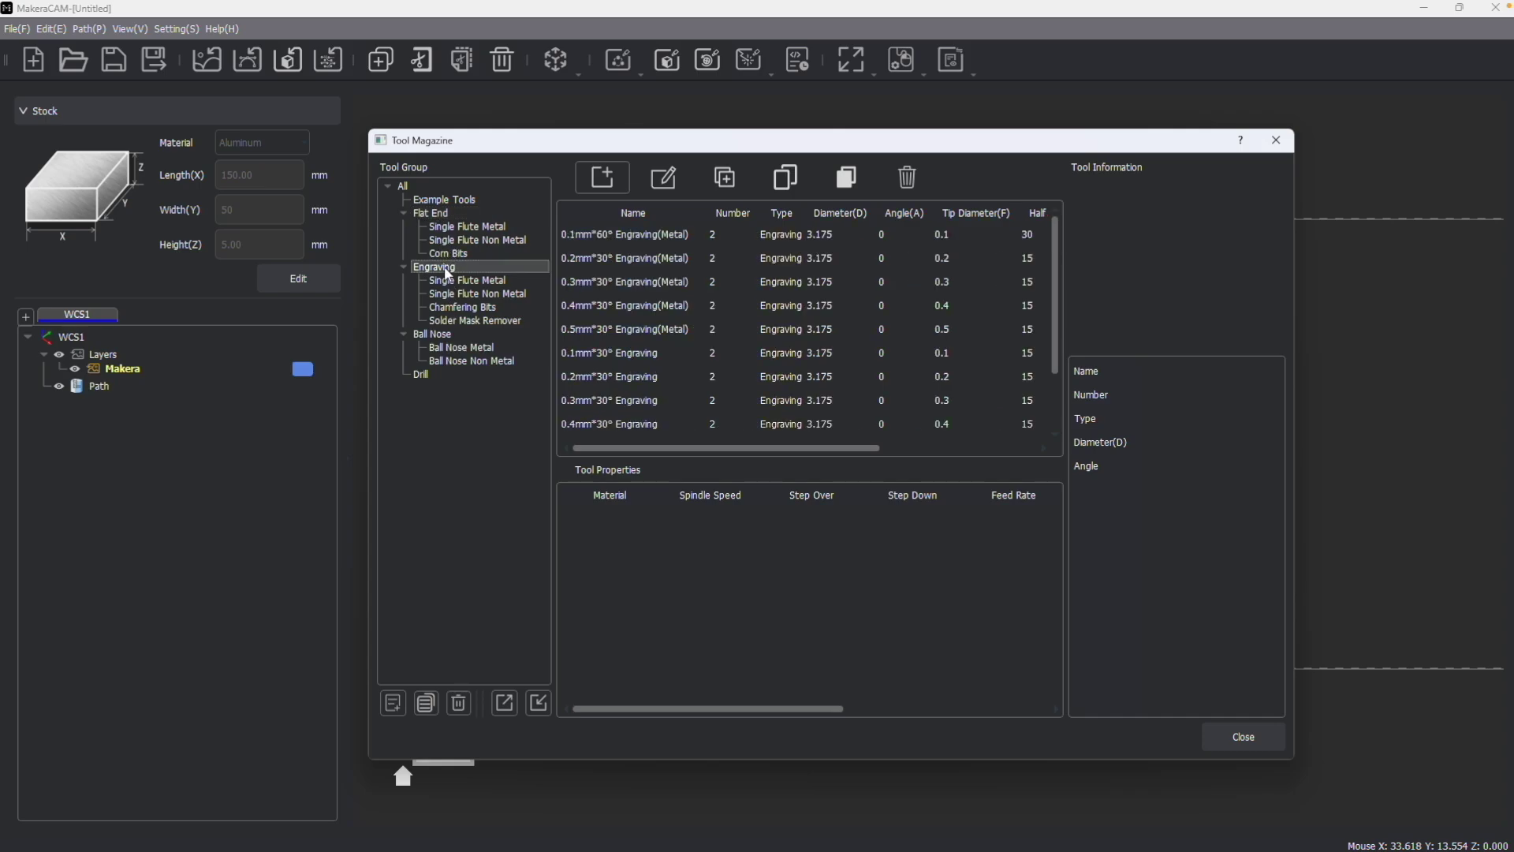
click(450, 335)
click(423, 373)
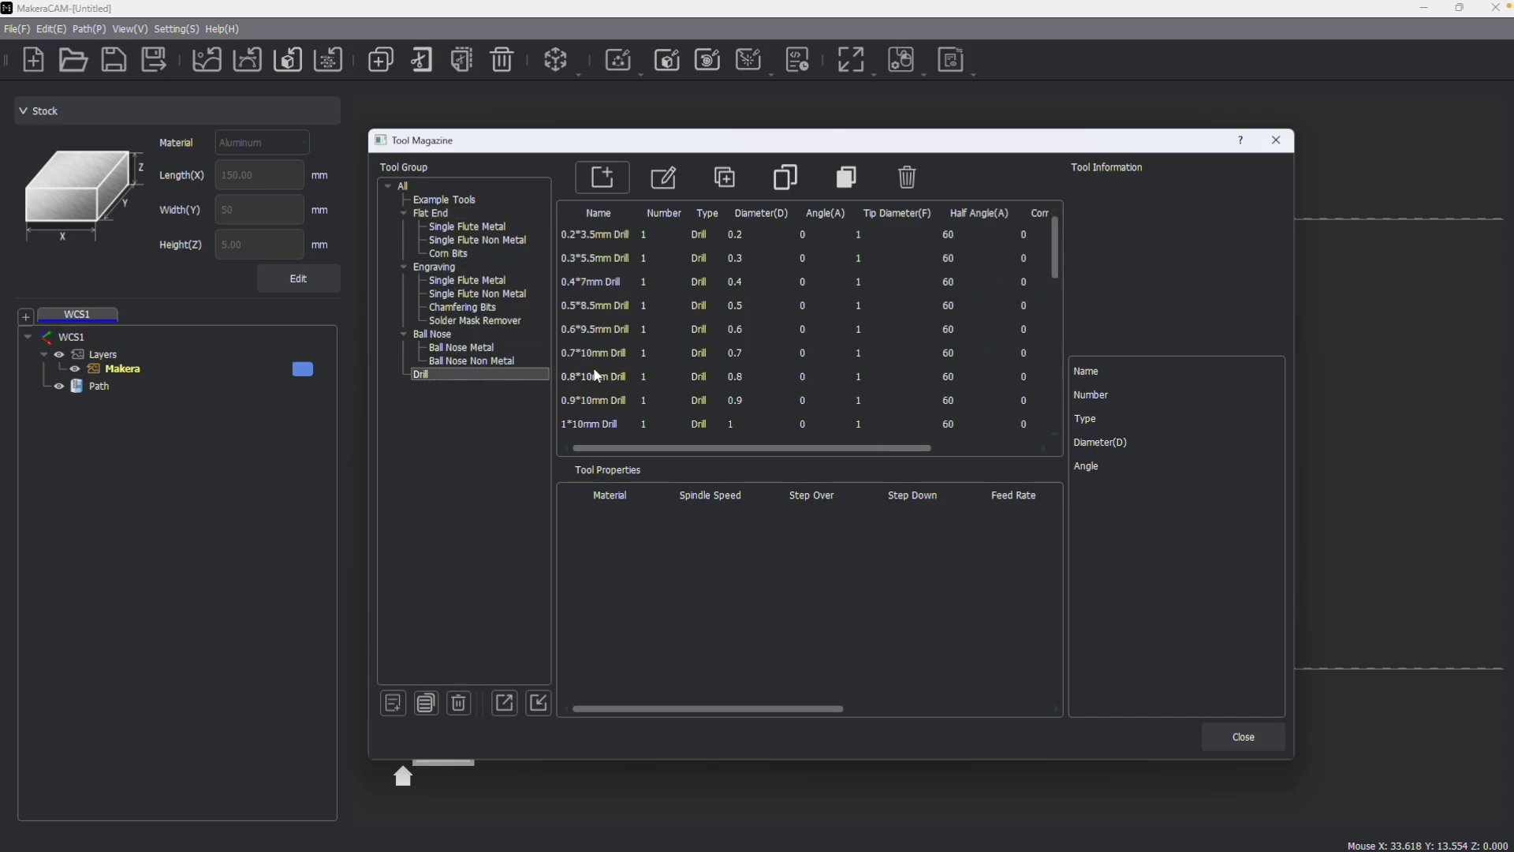
click(589, 259)
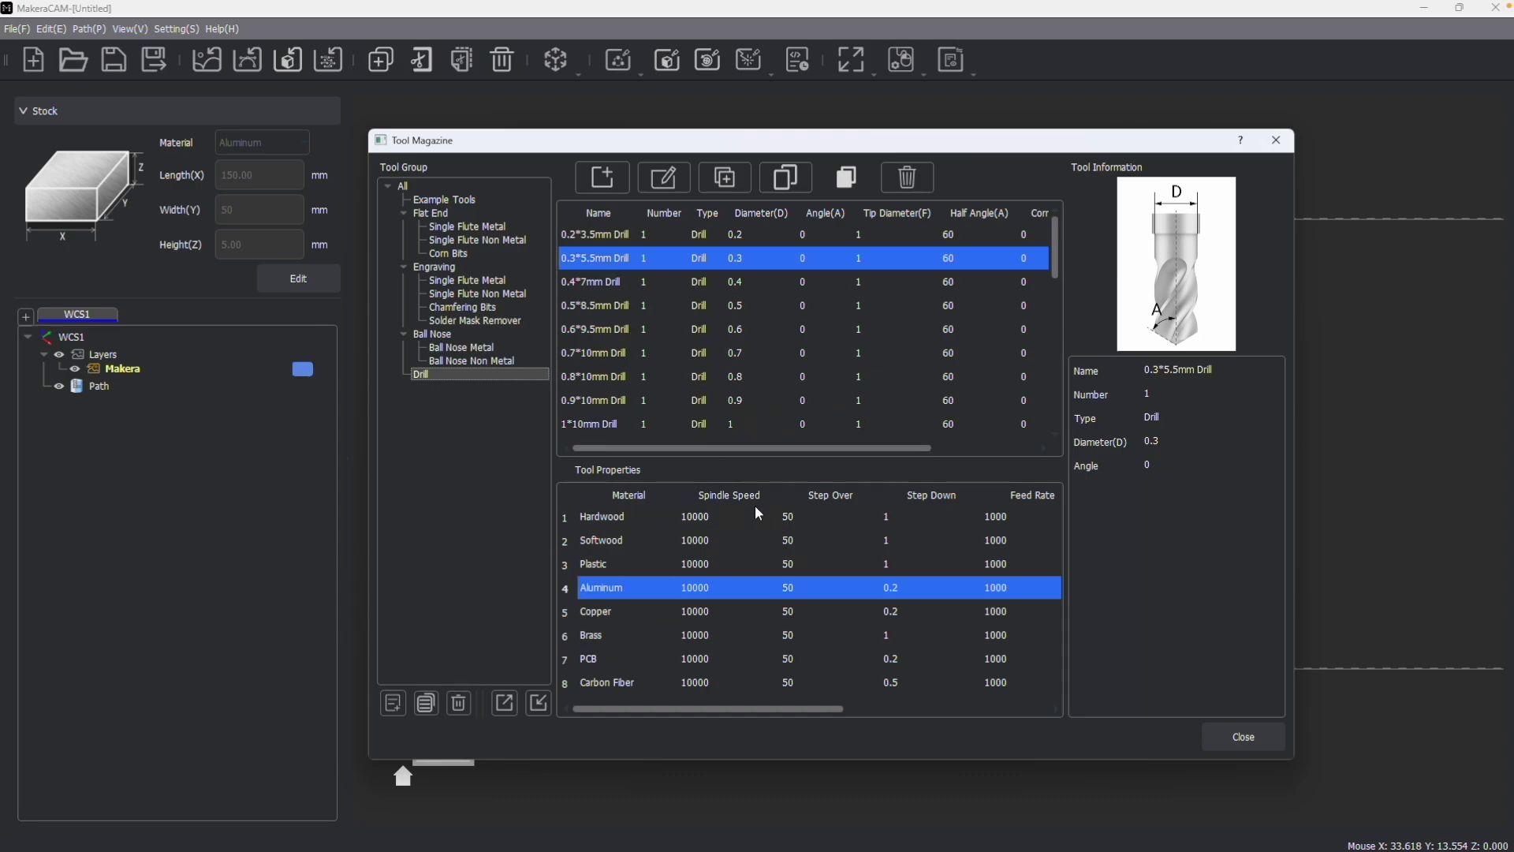
Inspect the 2*8mm Flat End(Metal) and 2.5*15mm Flat End parameters, then list All tools.
click(473, 227)
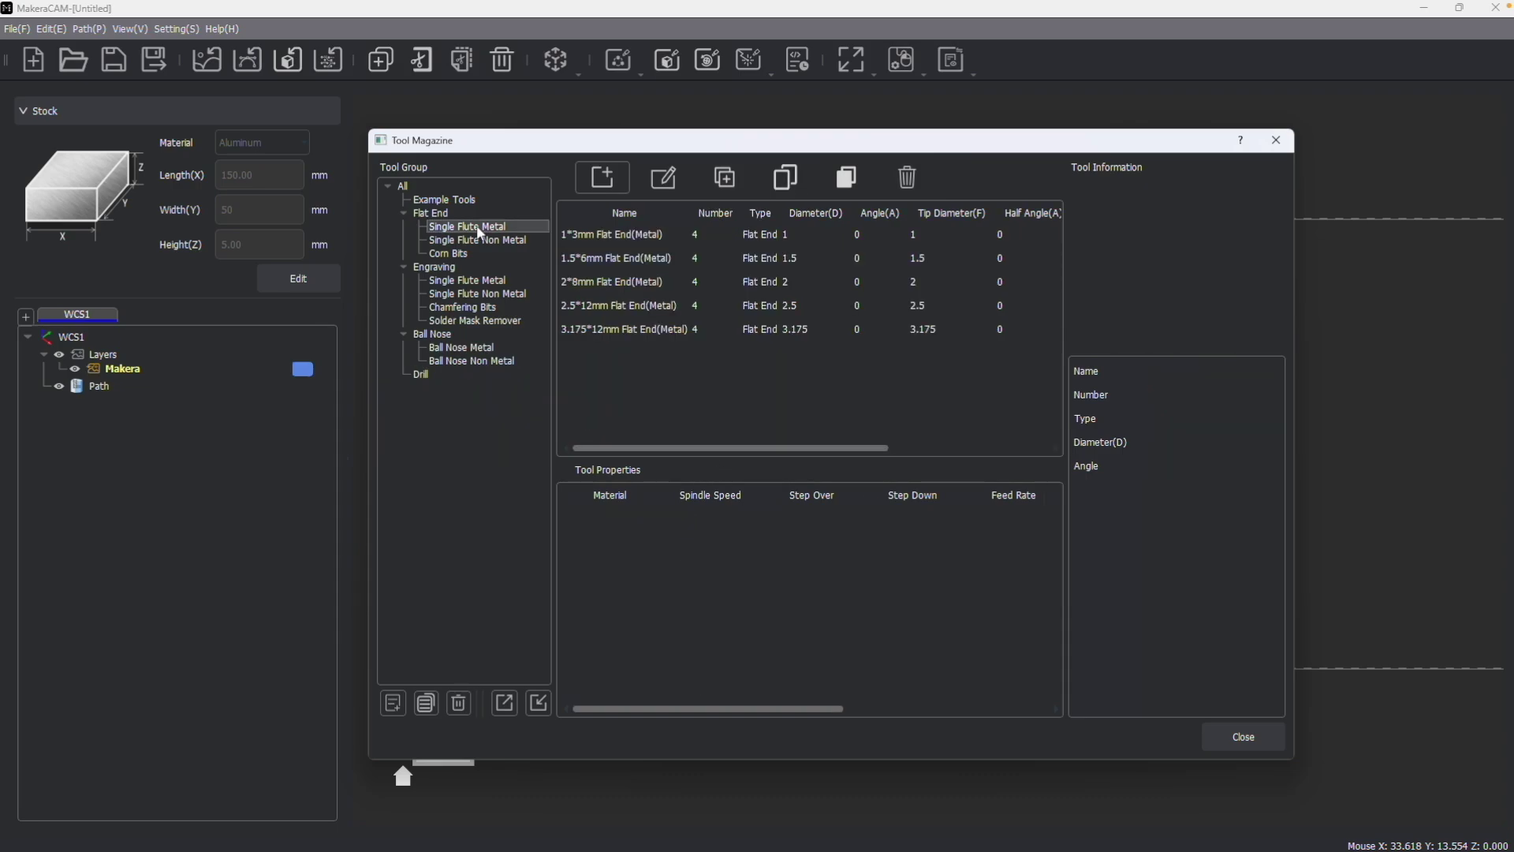
click(631, 282)
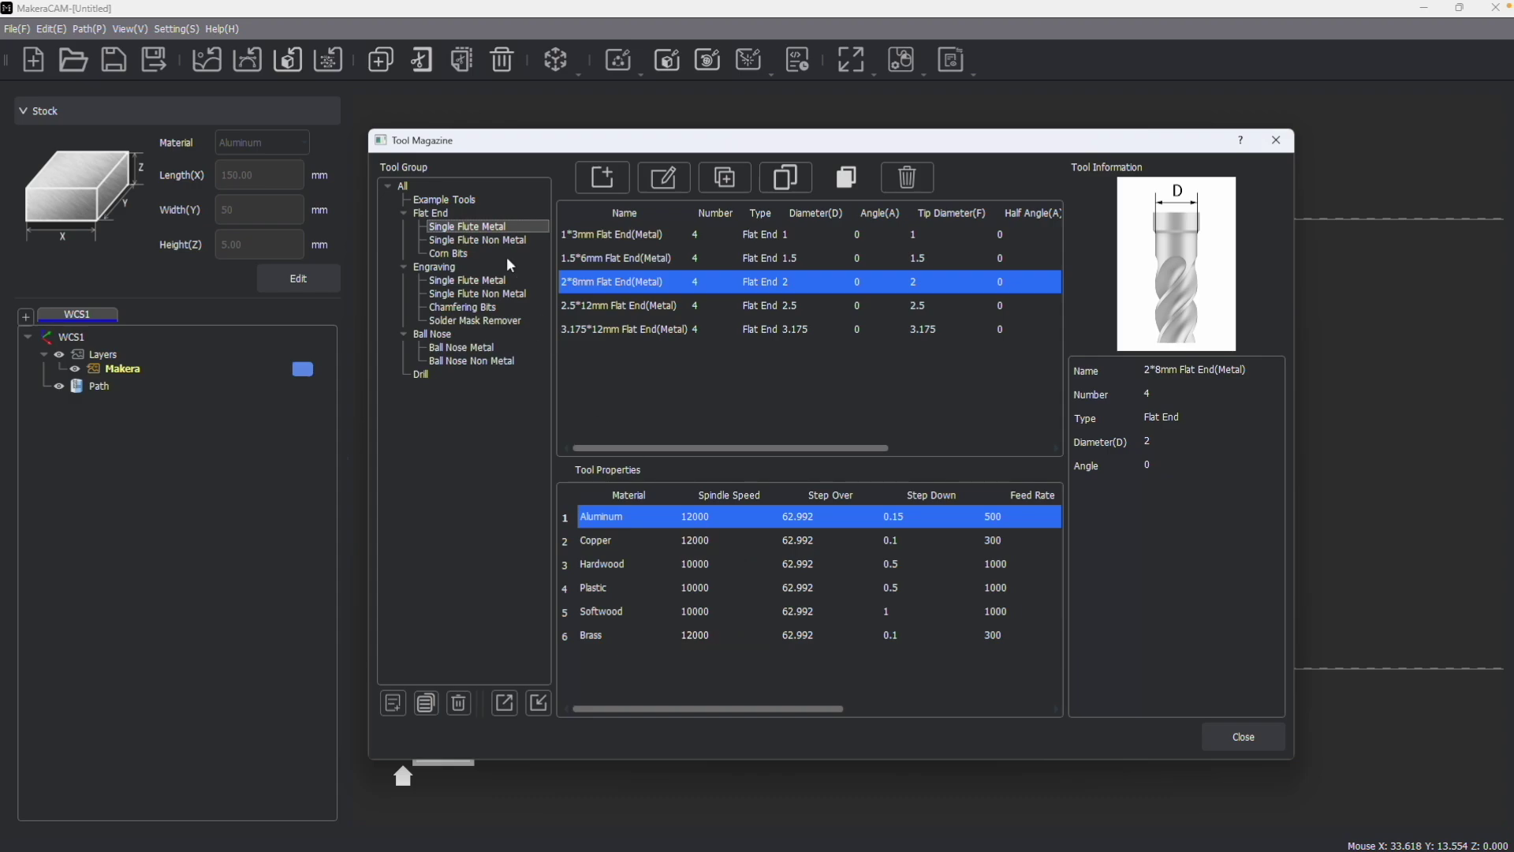
click(490, 238)
click(627, 305)
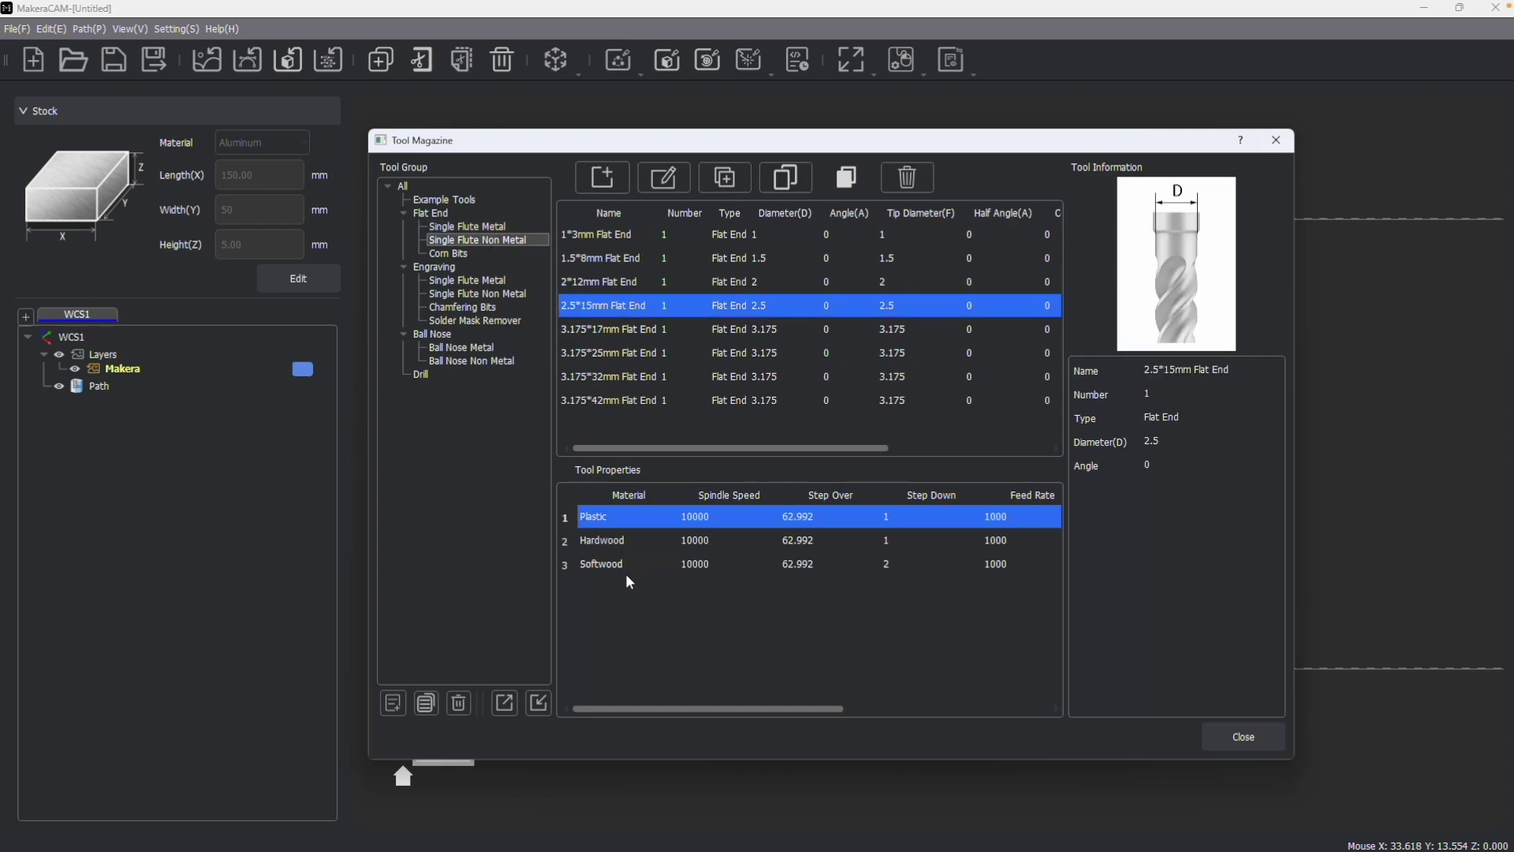
click(623, 517)
click(402, 185)
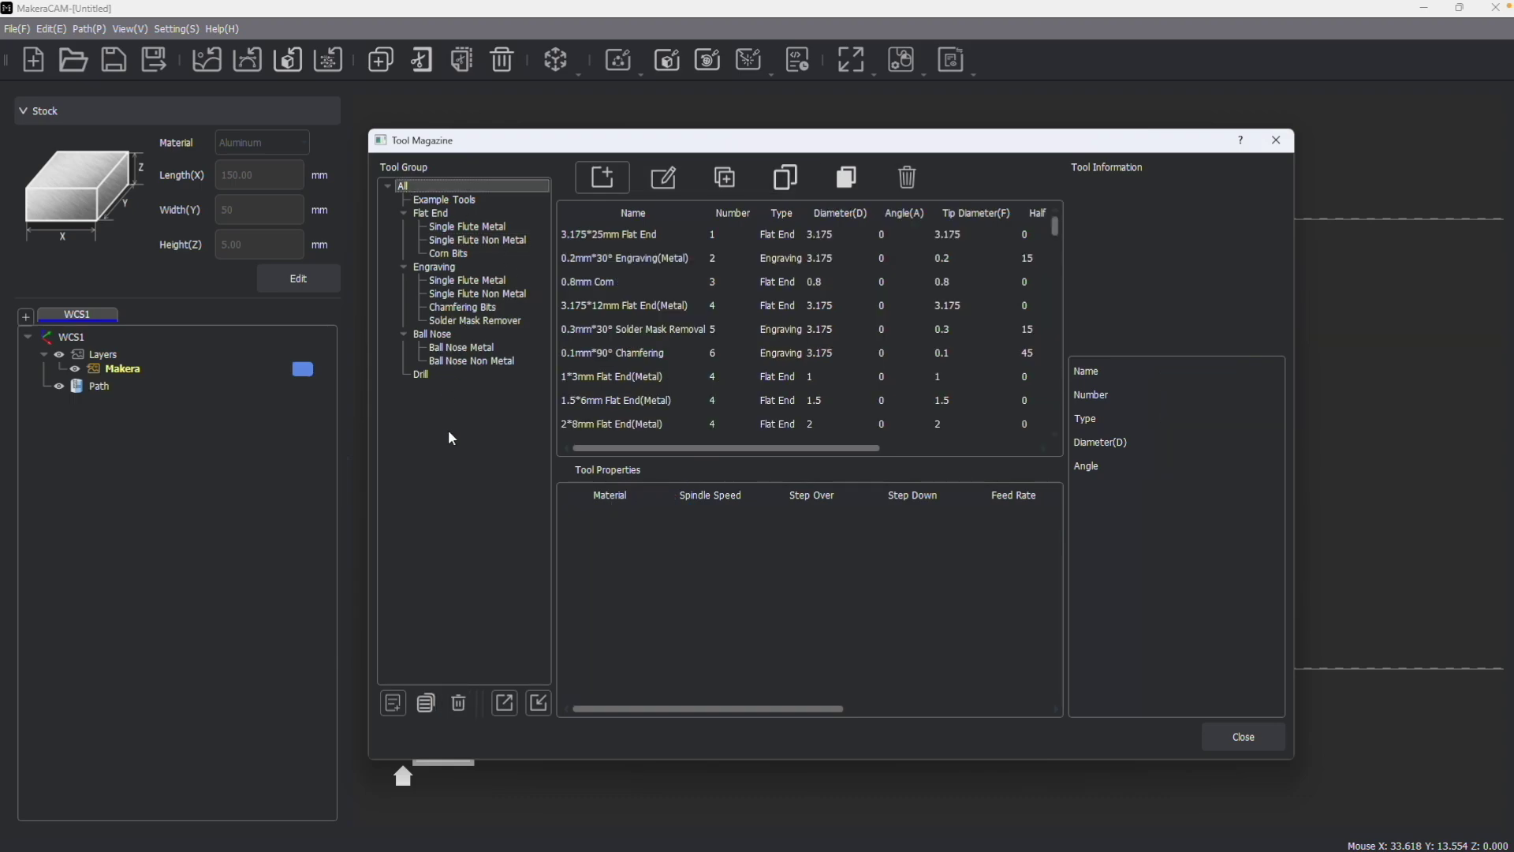
Add a new tool group and rename it 'My tools'.
click(392, 702)
click(433, 390)
right_click(433, 391)
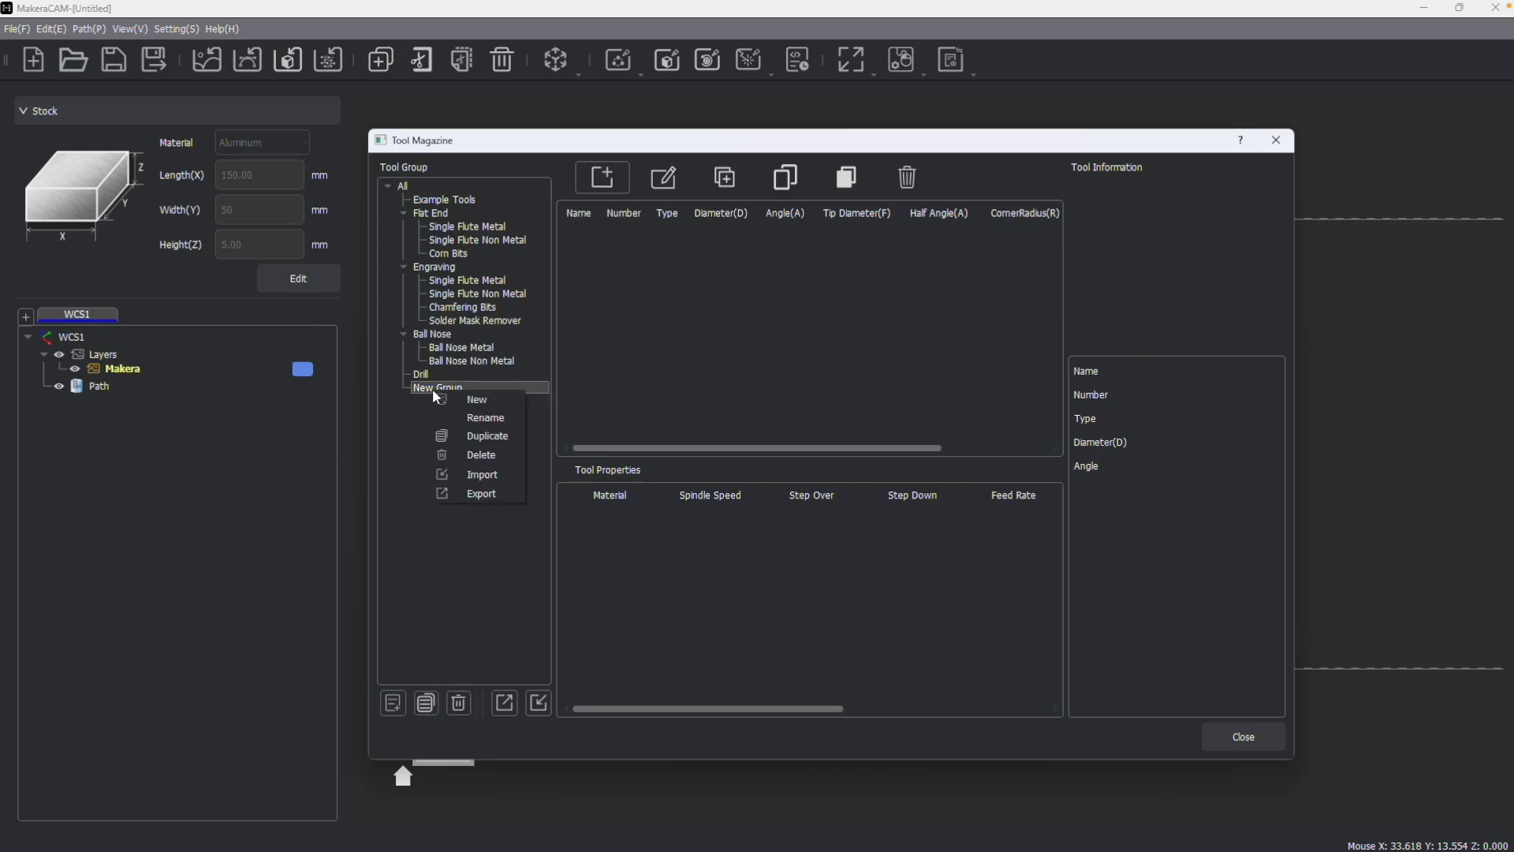
click(465, 419)
text(My tools)
key(Return)
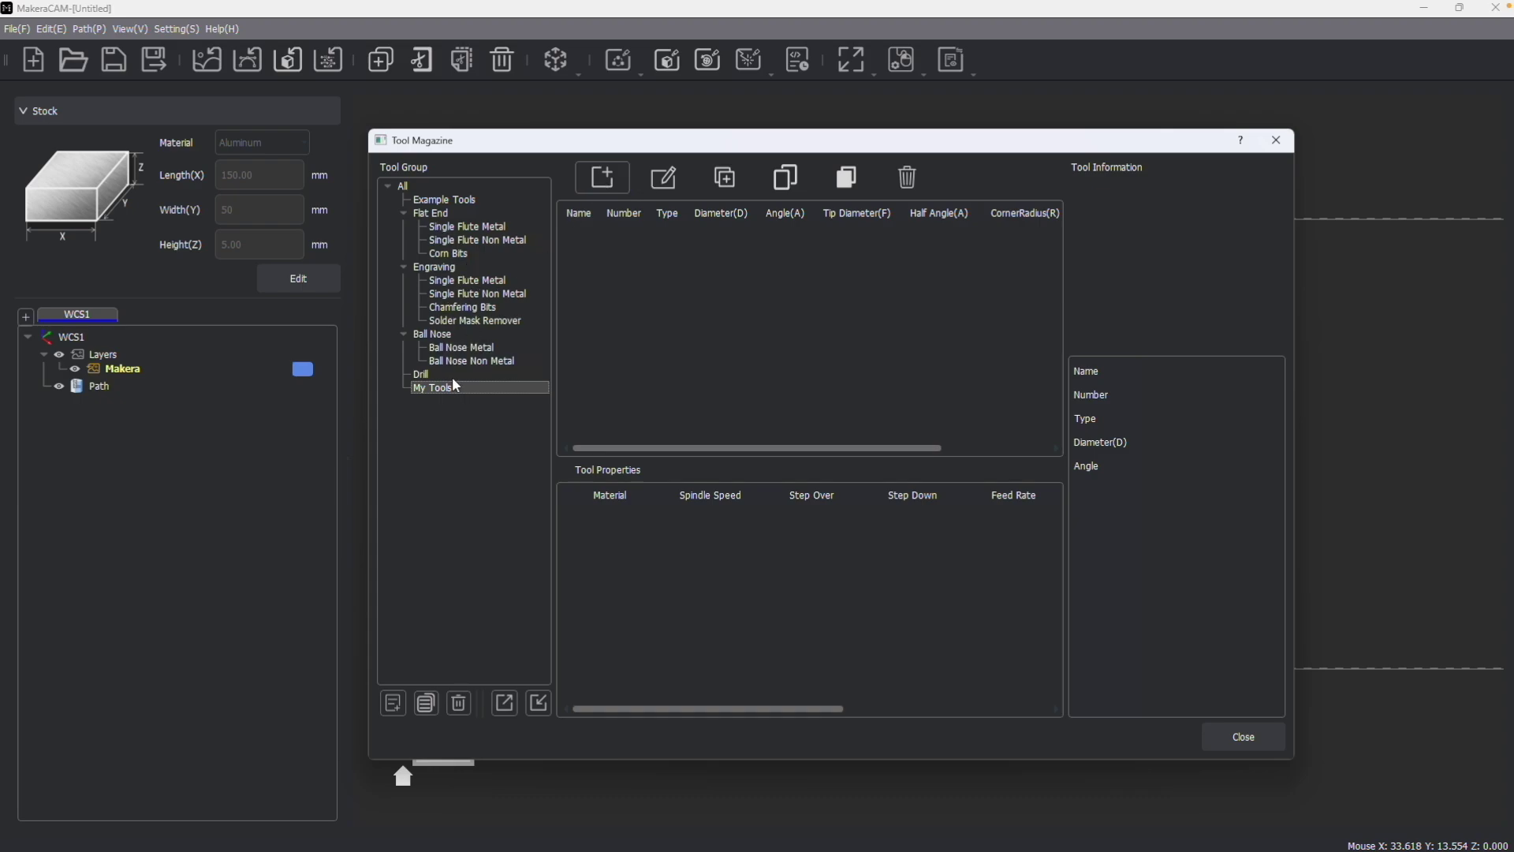
Copy the 3.175*12mm Flat End(Metal) from Single Flute Metal and paste it into My Tools.
click(455, 227)
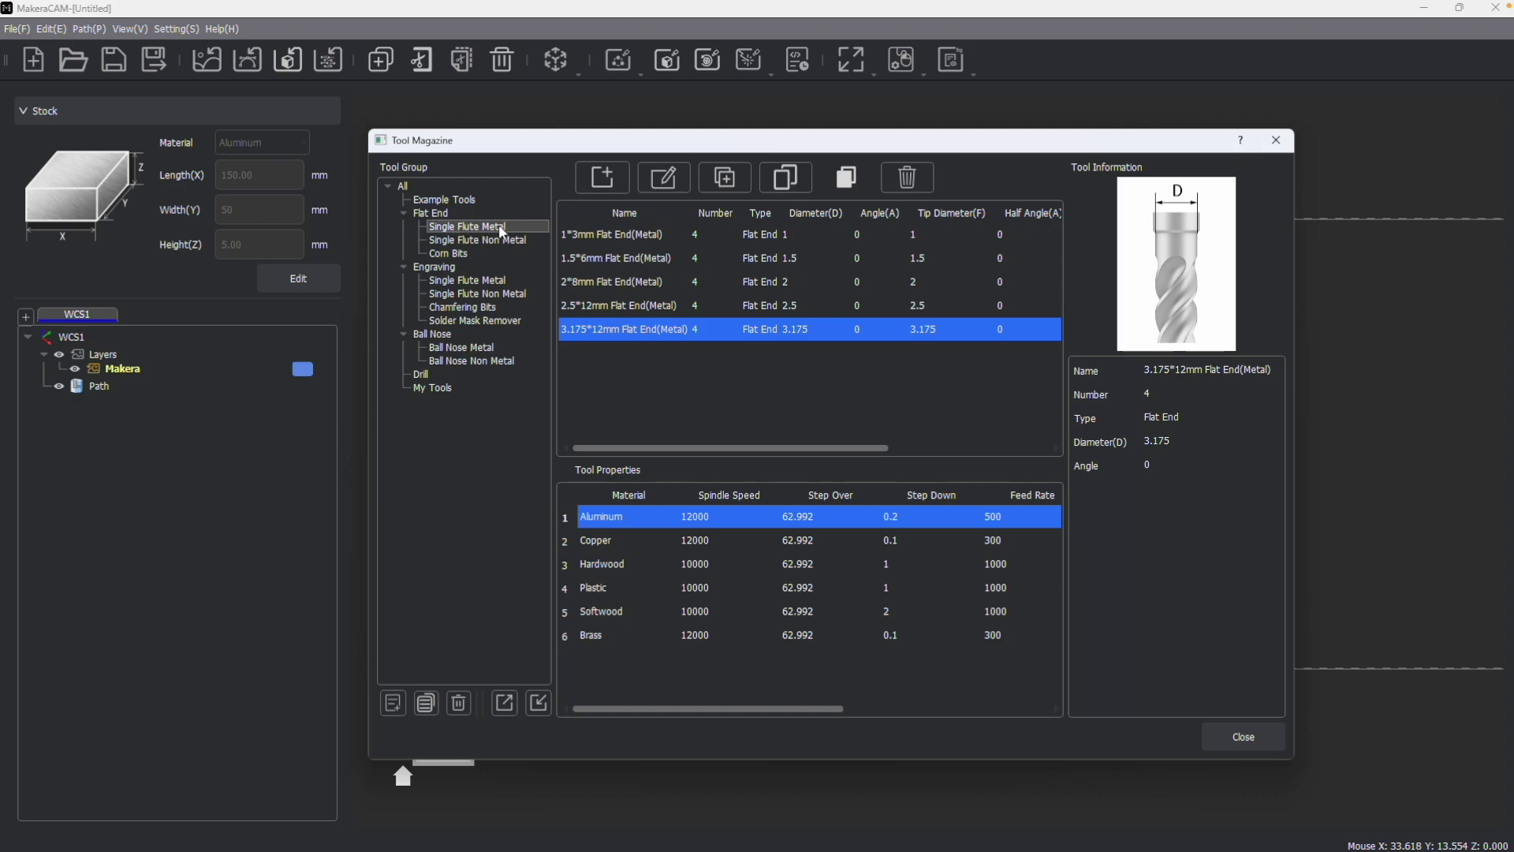
click(791, 182)
click(434, 391)
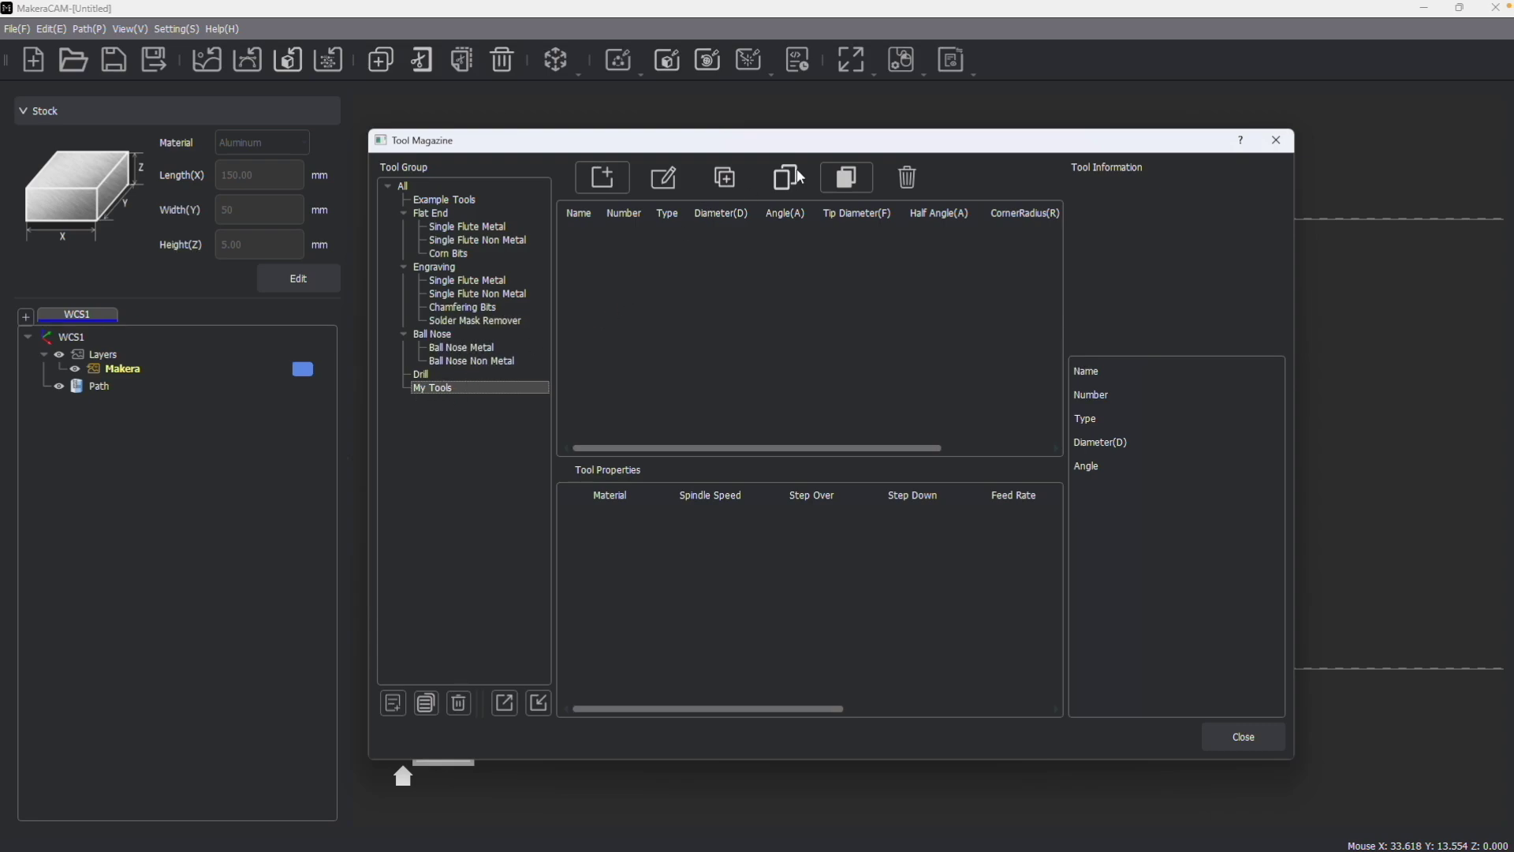
click(846, 177)
click(623, 235)
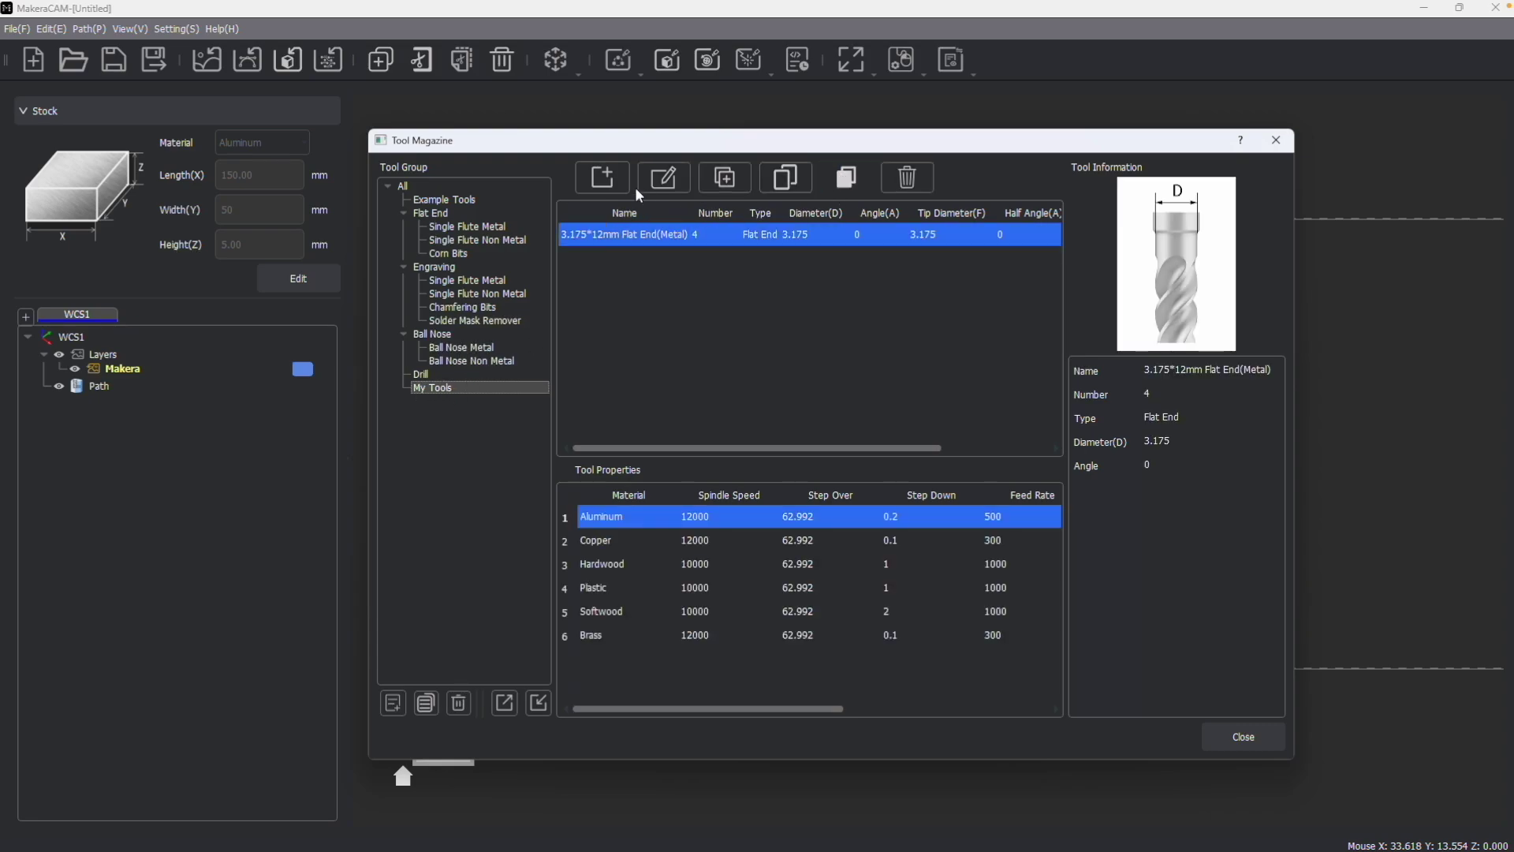
Rename the pasted tool from 3.175*12mm to 3.175*25mm Flat End(Metal).
double_click(626, 236)
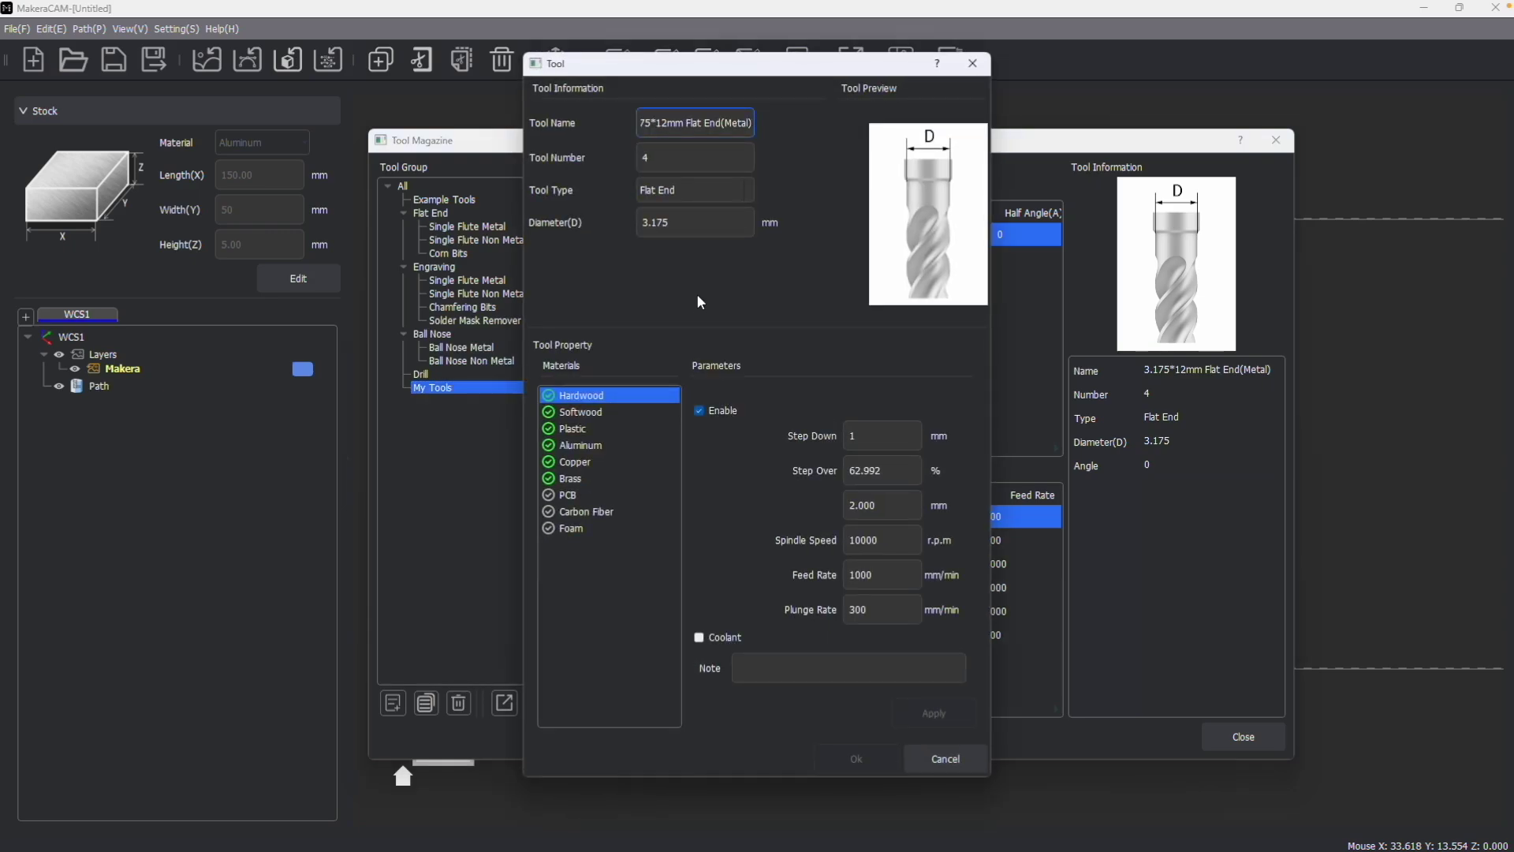
click(680, 136)
drag(669, 124, 657, 124)
text(25)
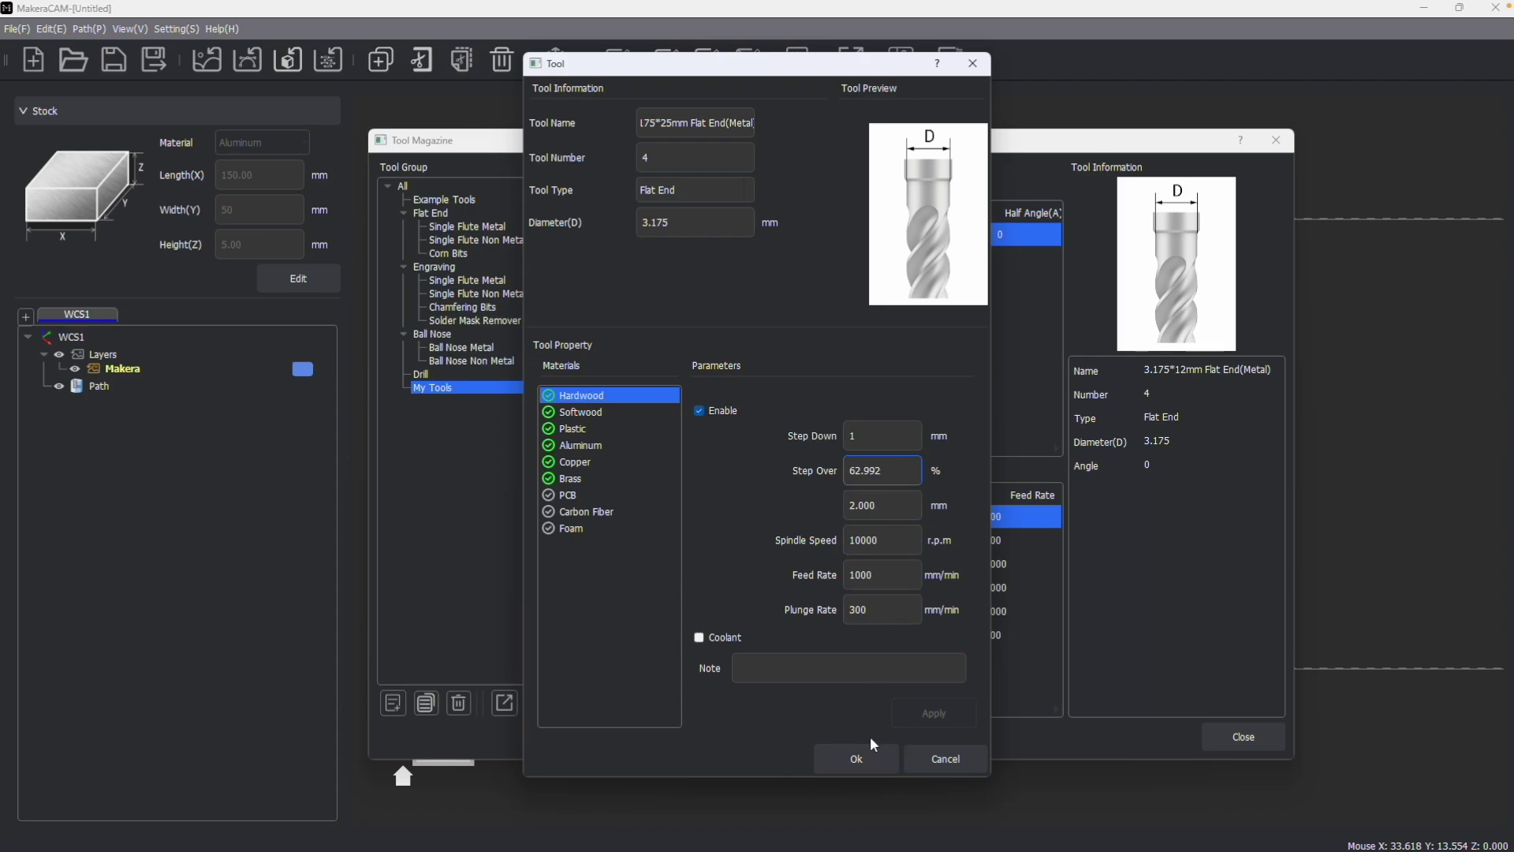
Save the renamed tool and start a new Flat End tool, 'Example Tool', diameter 3.175.
click(867, 759)
click(596, 173)
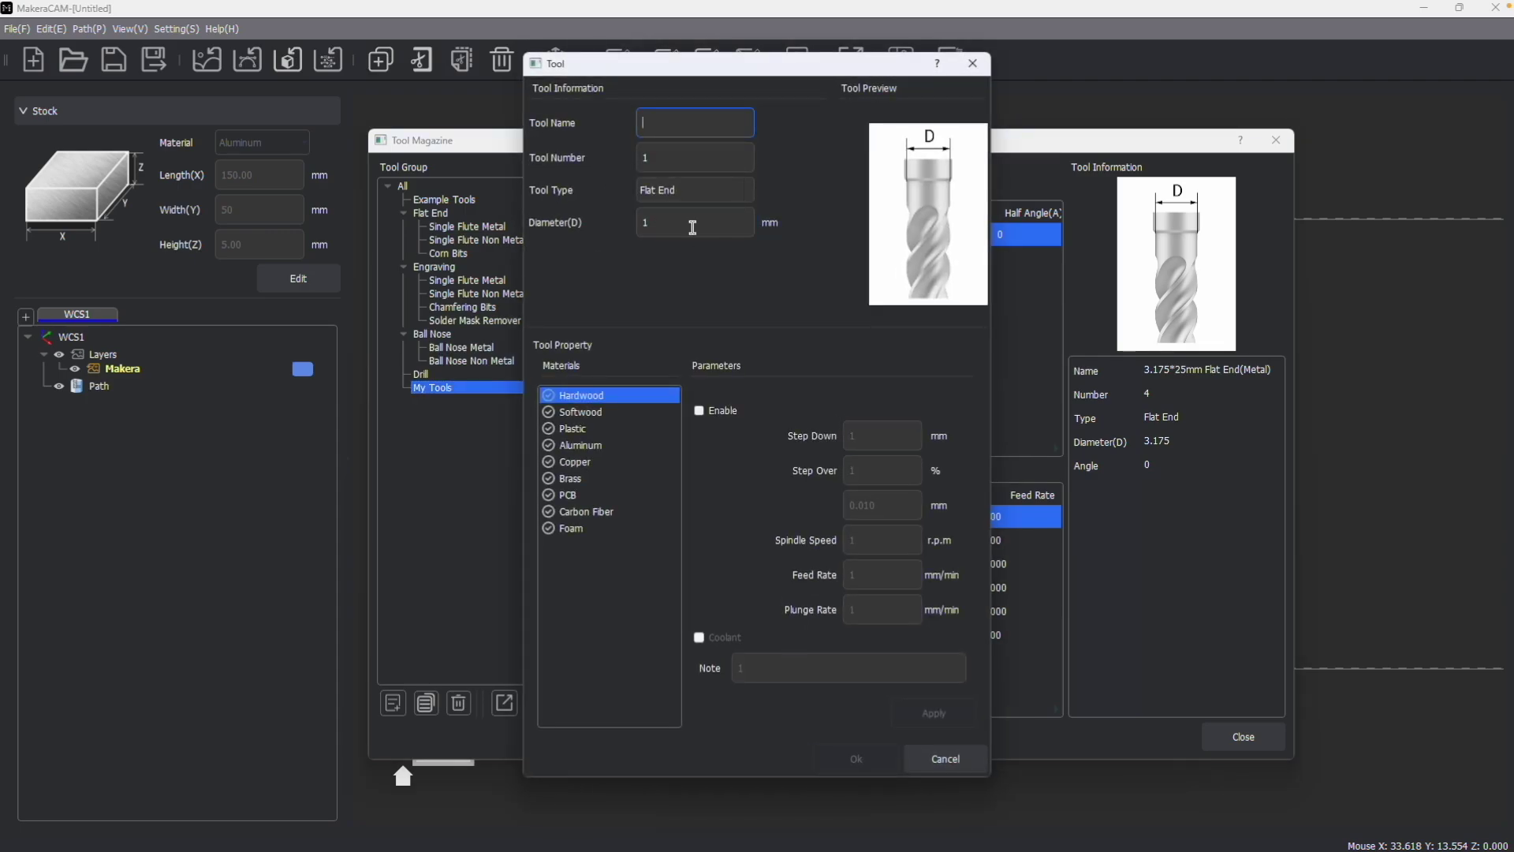
text(Example Tool)
double_click(670, 157)
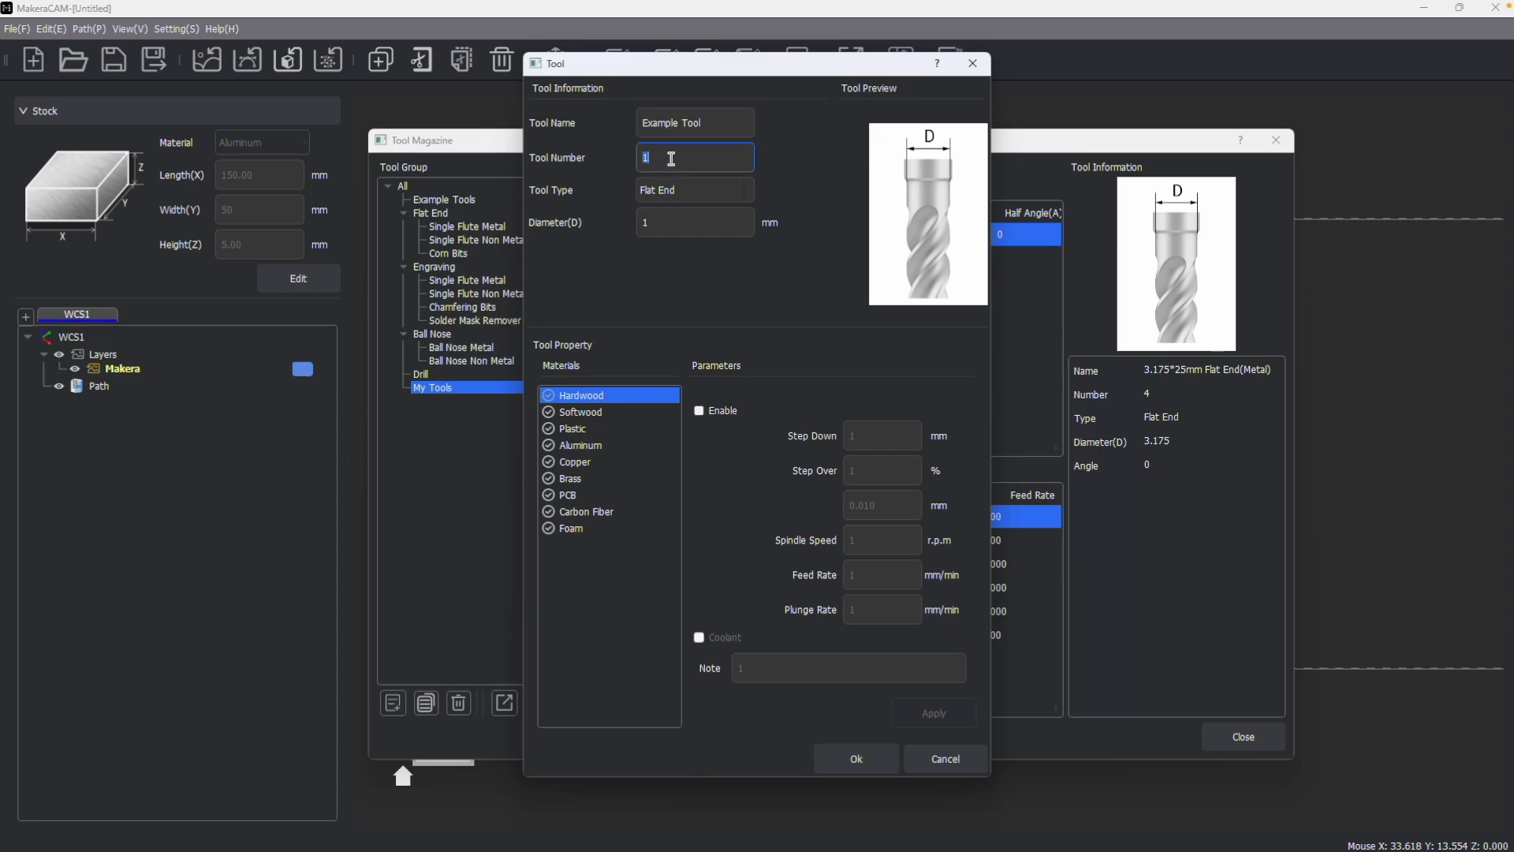
click(669, 191)
click(673, 222)
double_click(677, 222)
text(3.175)
Enable Hardwood parameters with spindle speed 12000, feed rate 1000 and plunge rate 300.
click(581, 397)
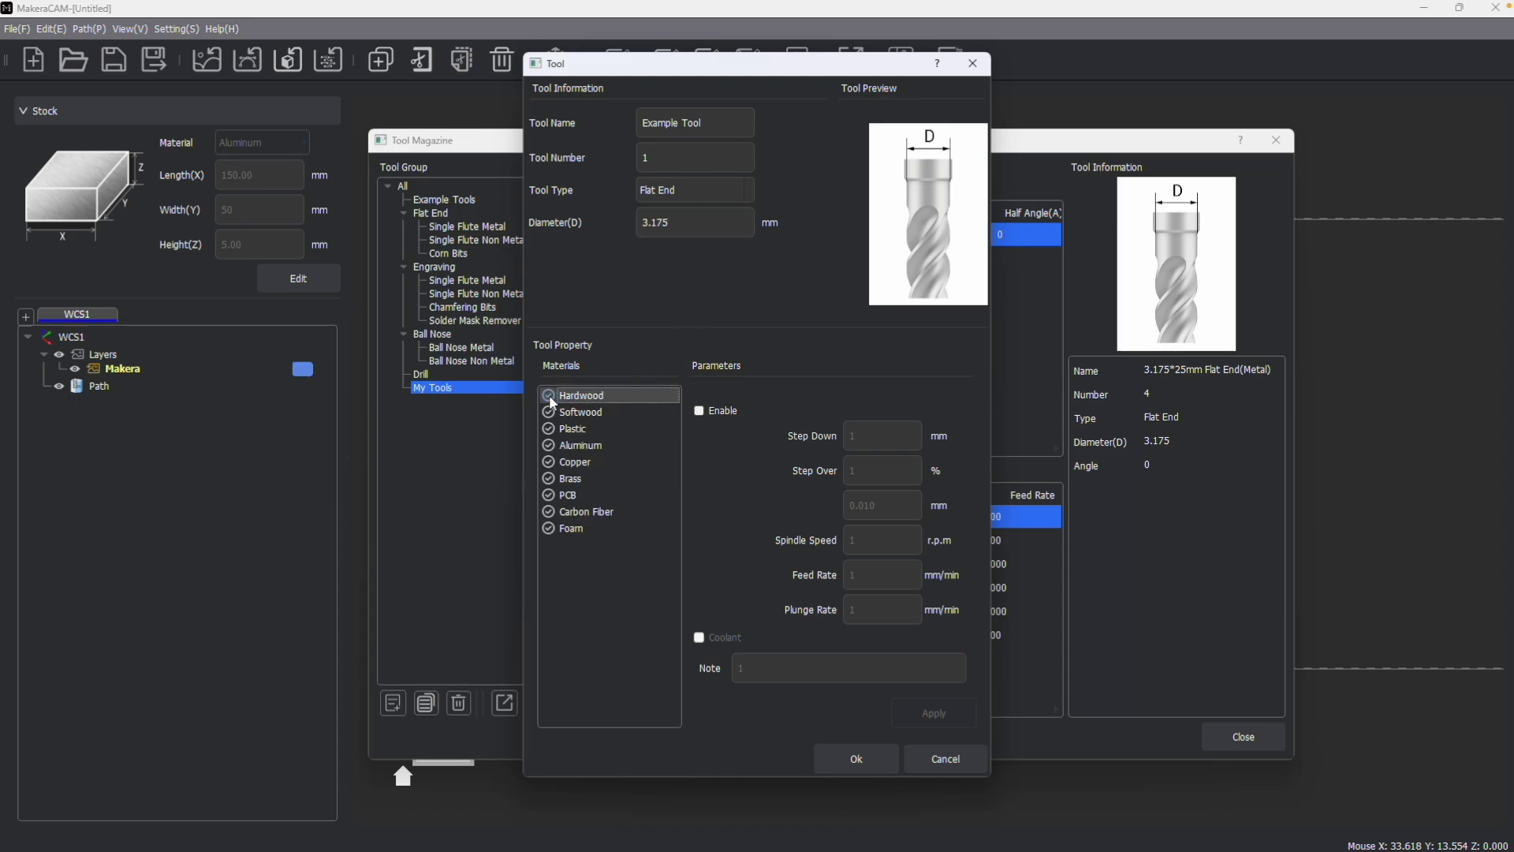
click(699, 410)
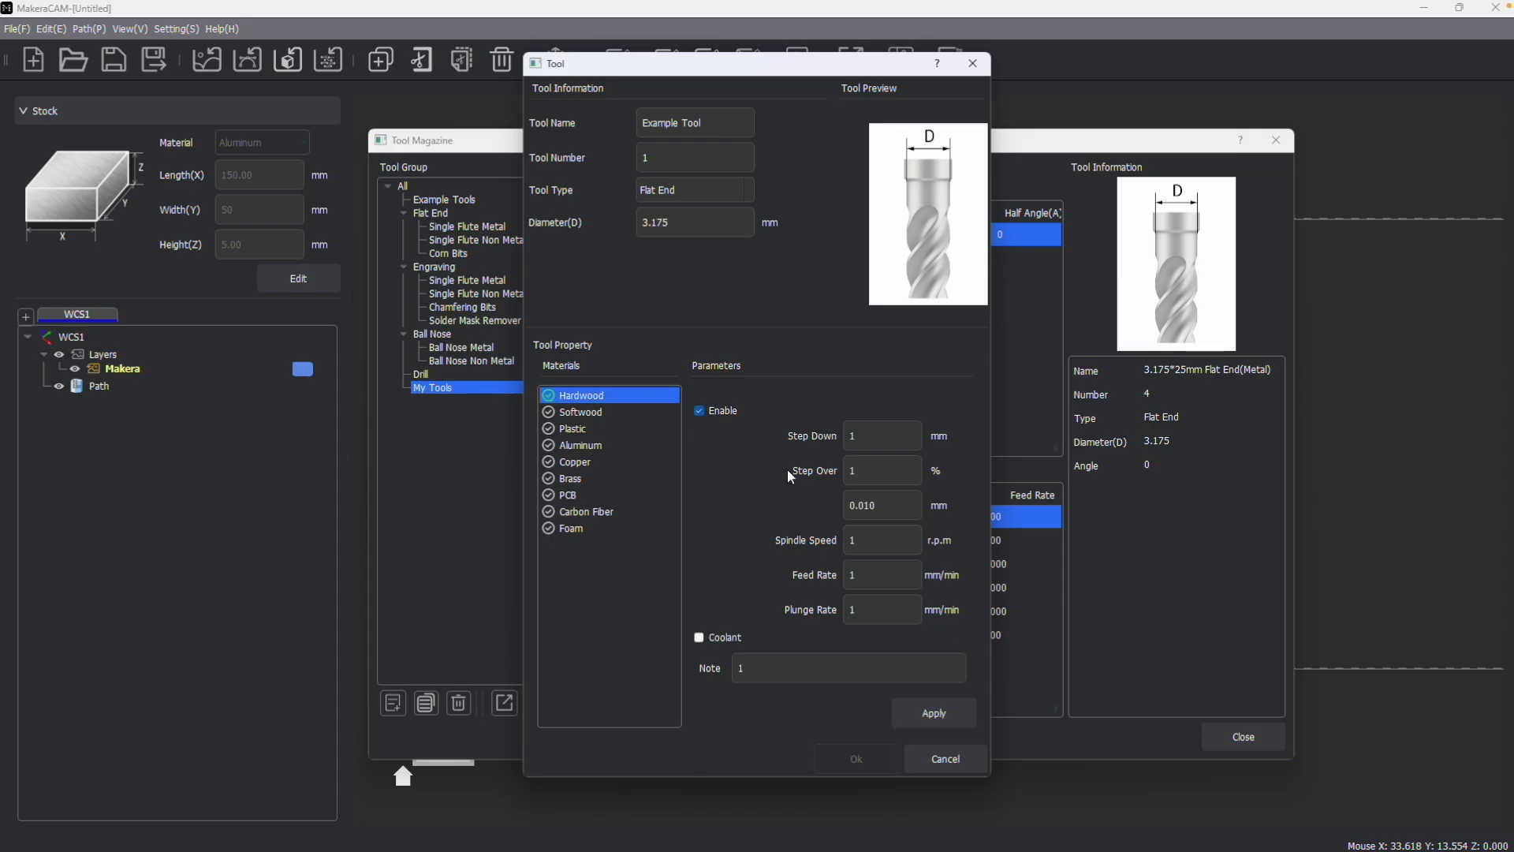
double_click(860, 540)
text(12000)
double_click(888, 574)
text(1000)
double_click(881, 609)
text(300)
Enable the Foam material parameters and apply them.
click(569, 528)
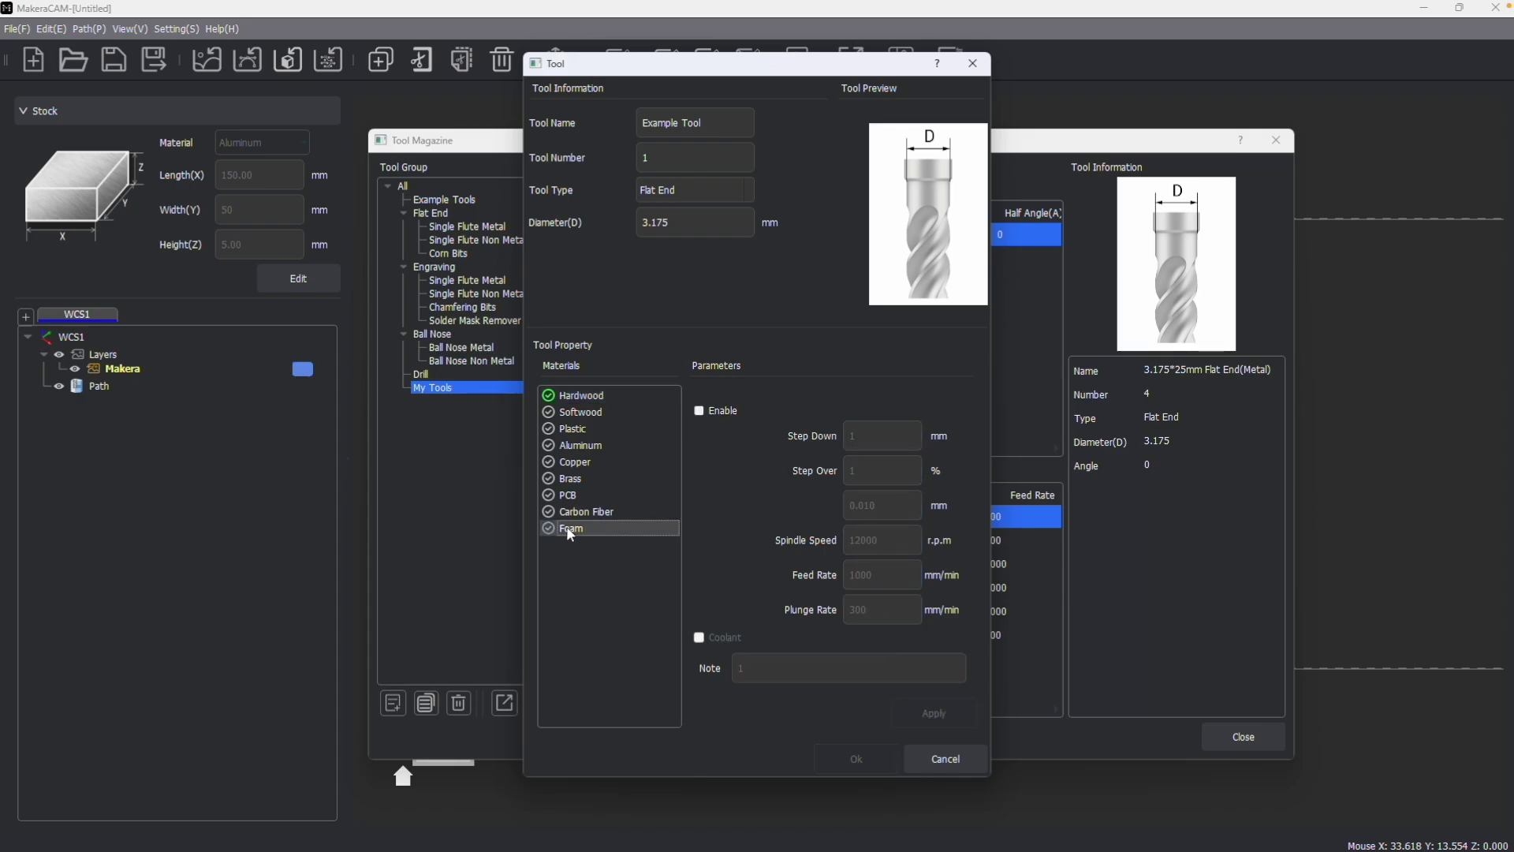
click(714, 413)
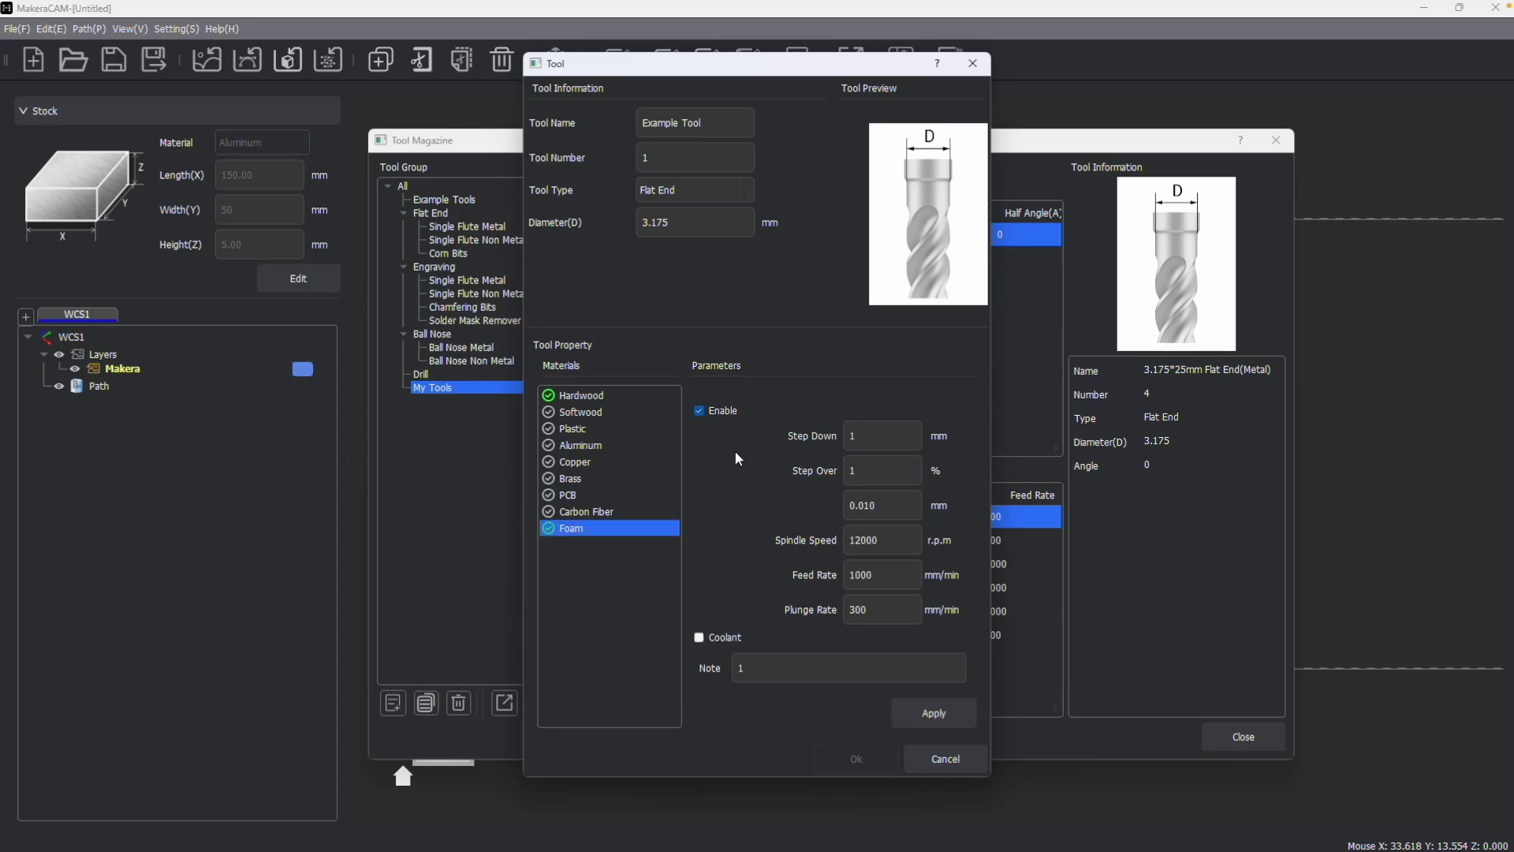
double_click(867, 436)
click(934, 712)
Save Example Tool, then check the Example Tools, Solder Mask Remover and My Tools groups.
click(856, 758)
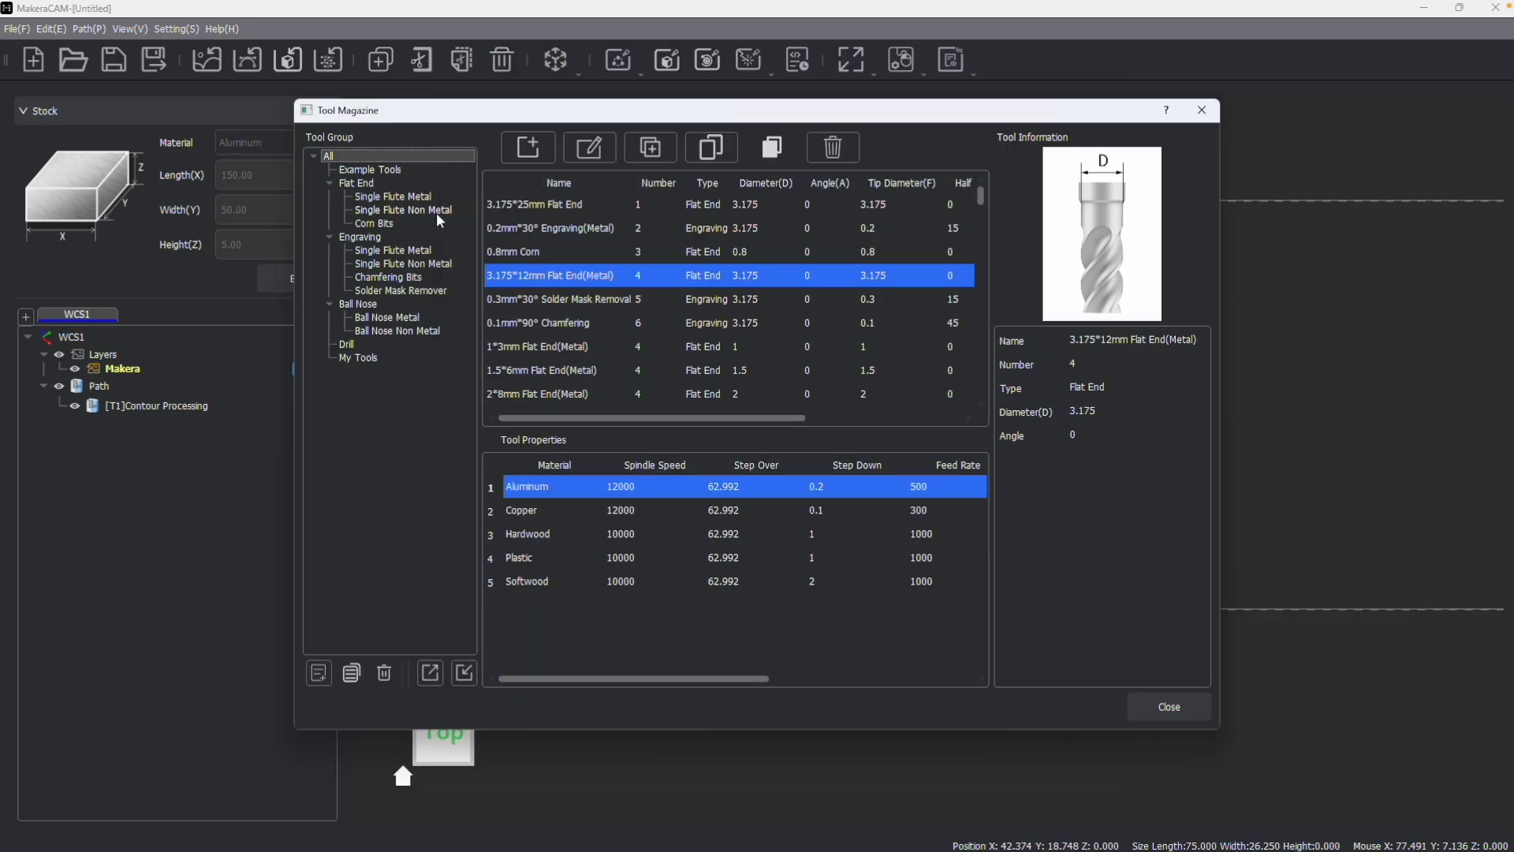
click(370, 170)
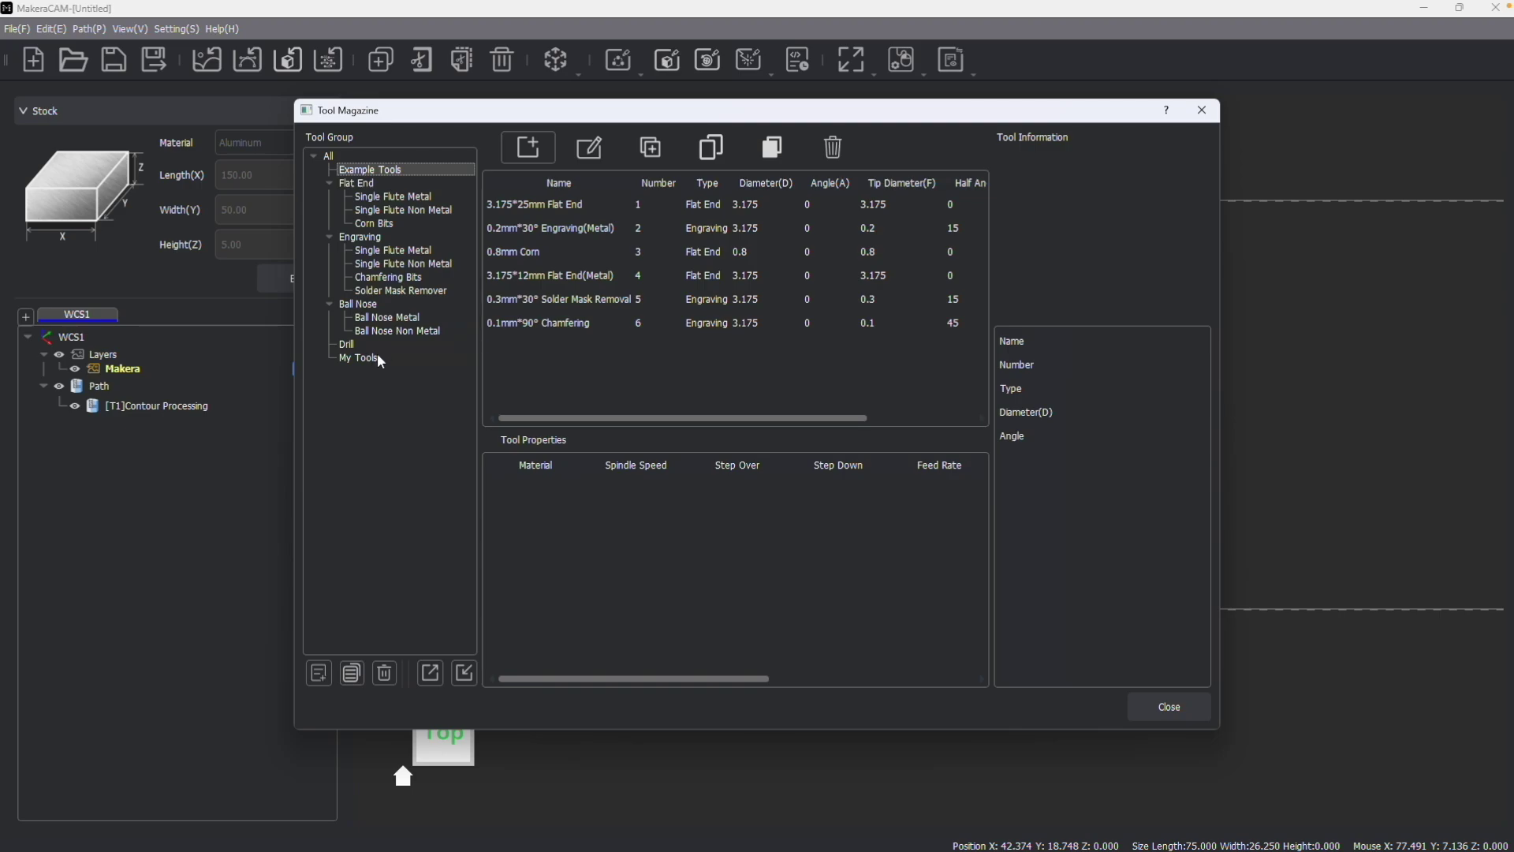
click(377, 291)
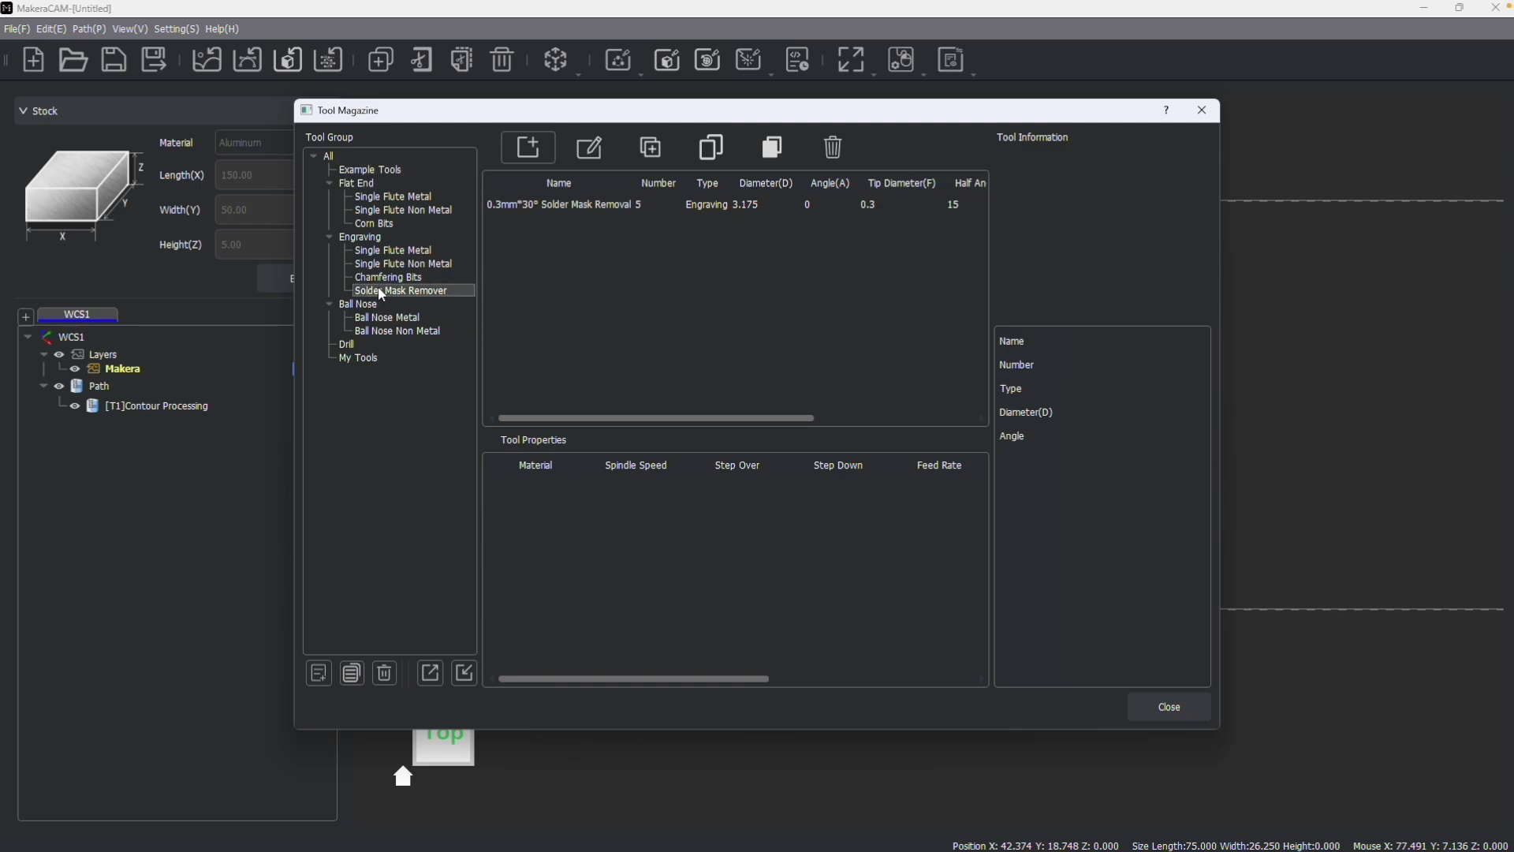
click(371, 357)
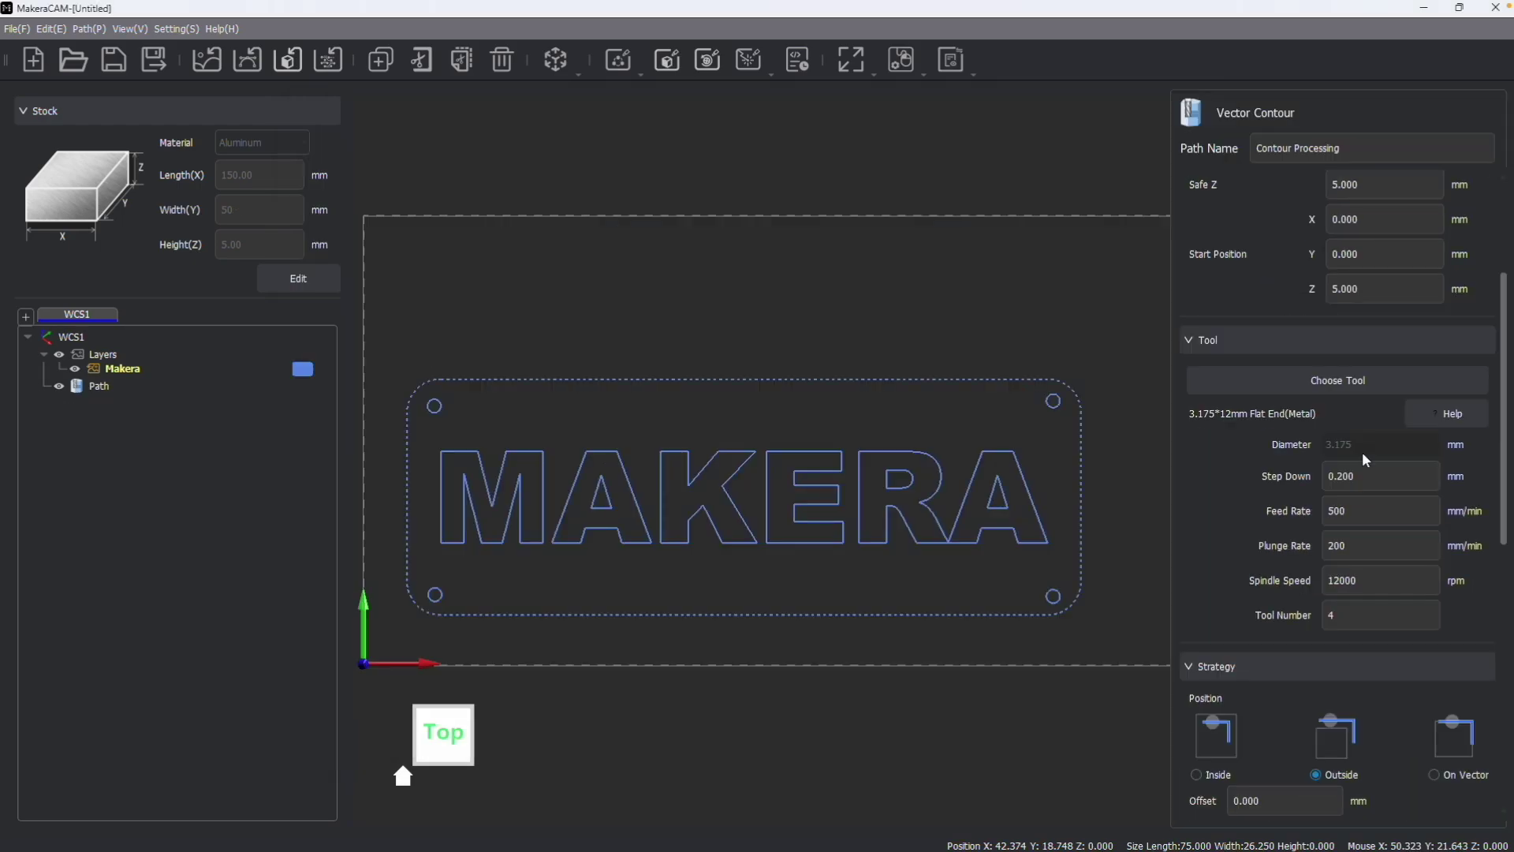
Assign Example Tool from My Tools, with its Foam parameters, to the contour path.
click(1337, 426)
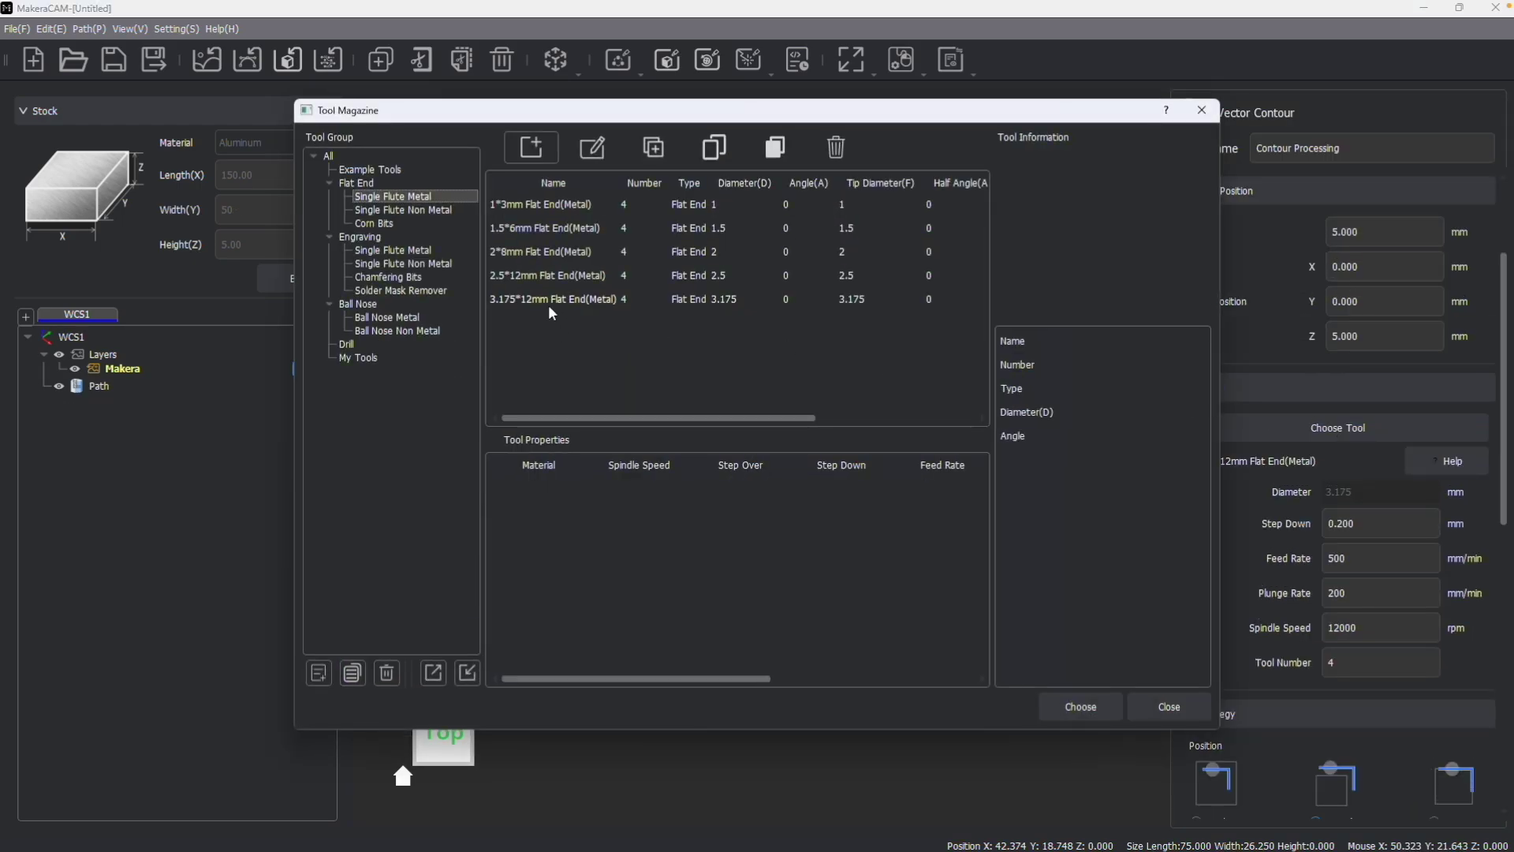
click(374, 356)
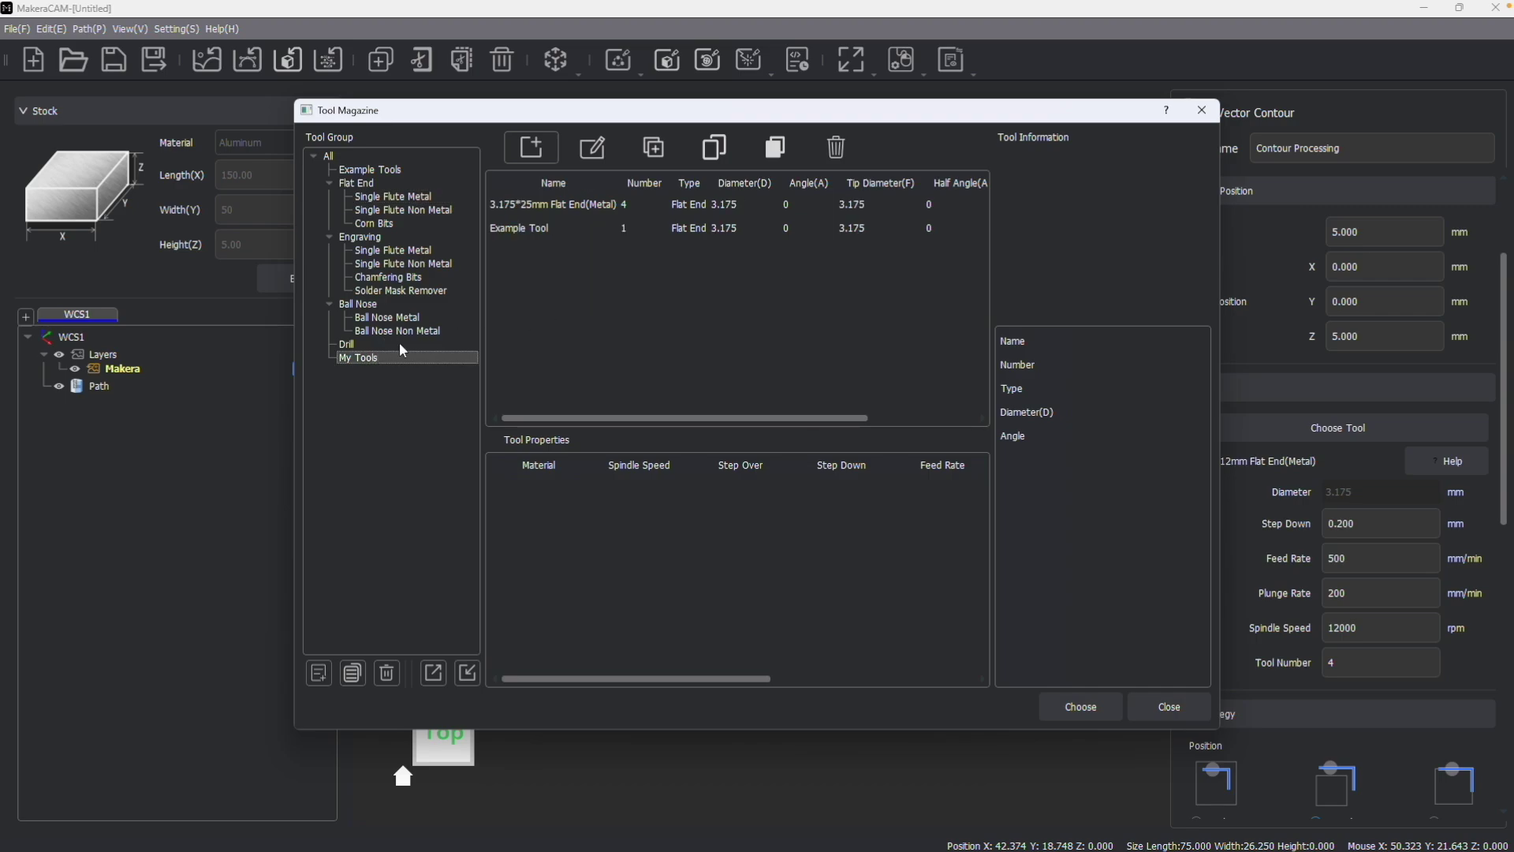
click(527, 228)
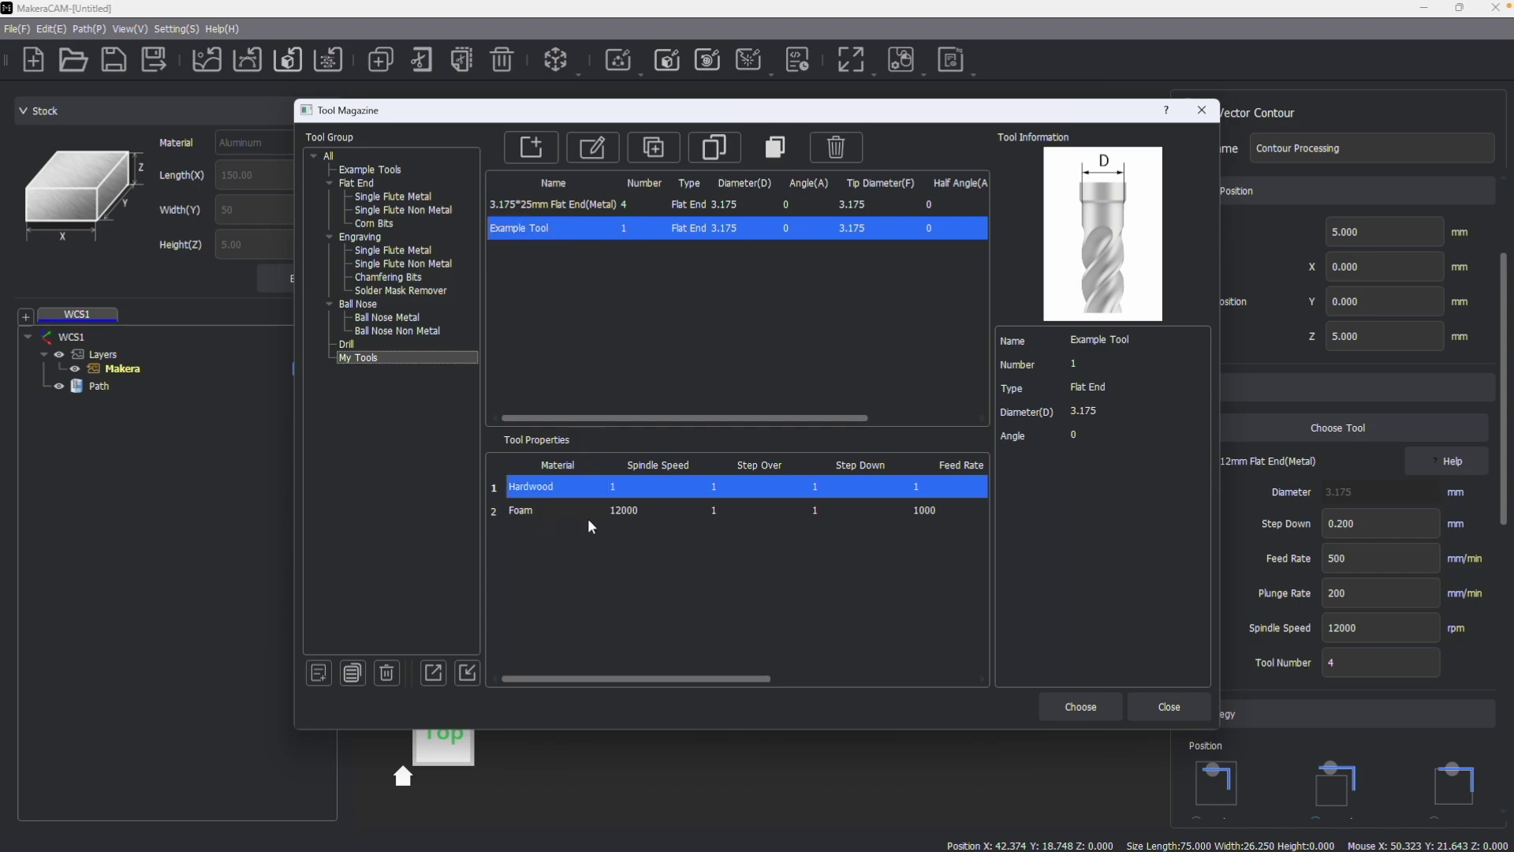
click(617, 508)
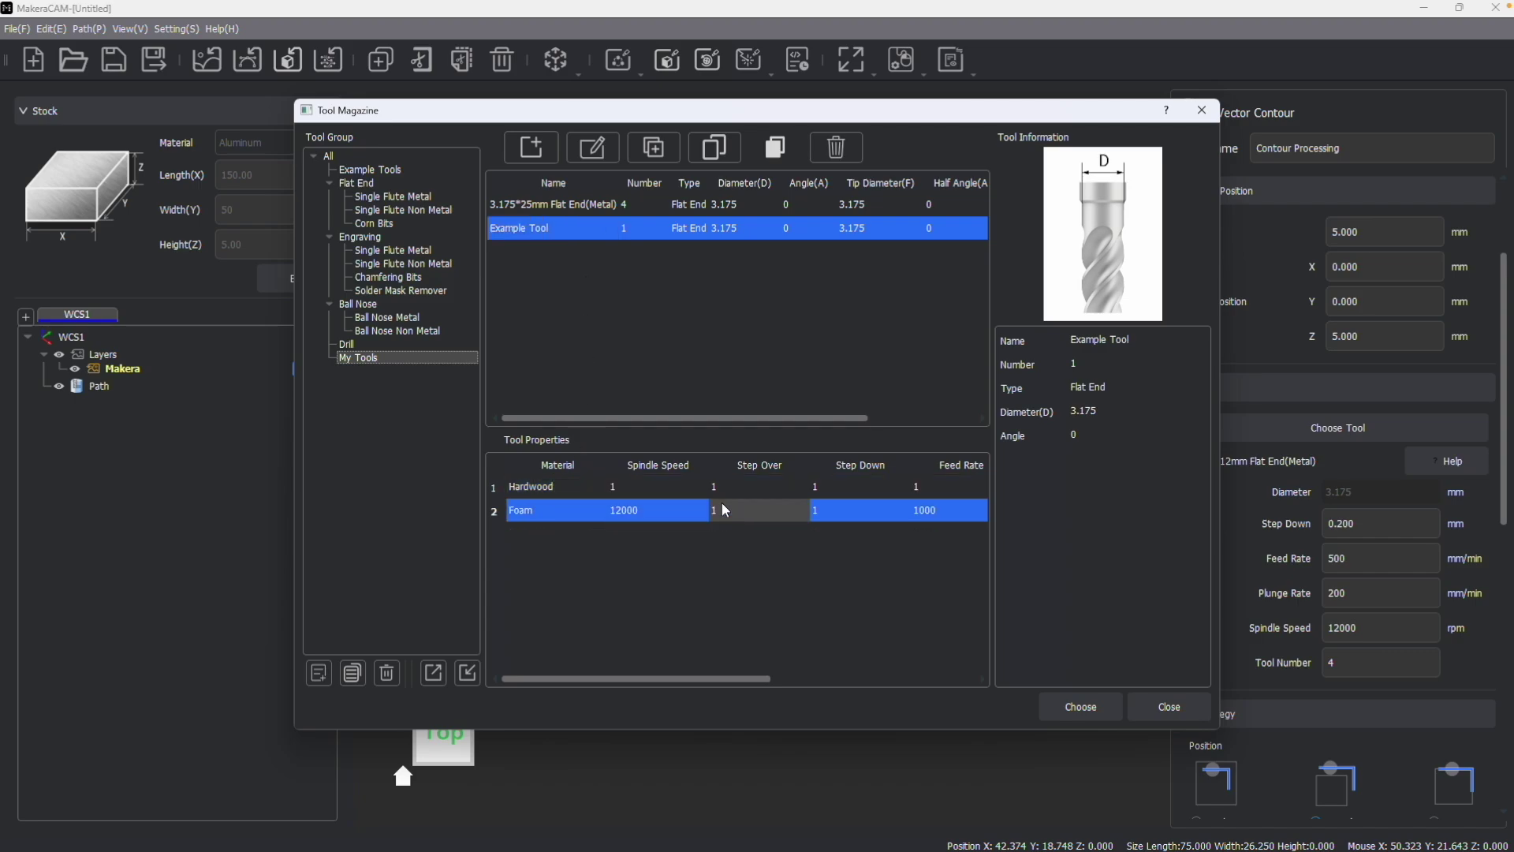
click(1096, 707)
key(Return)
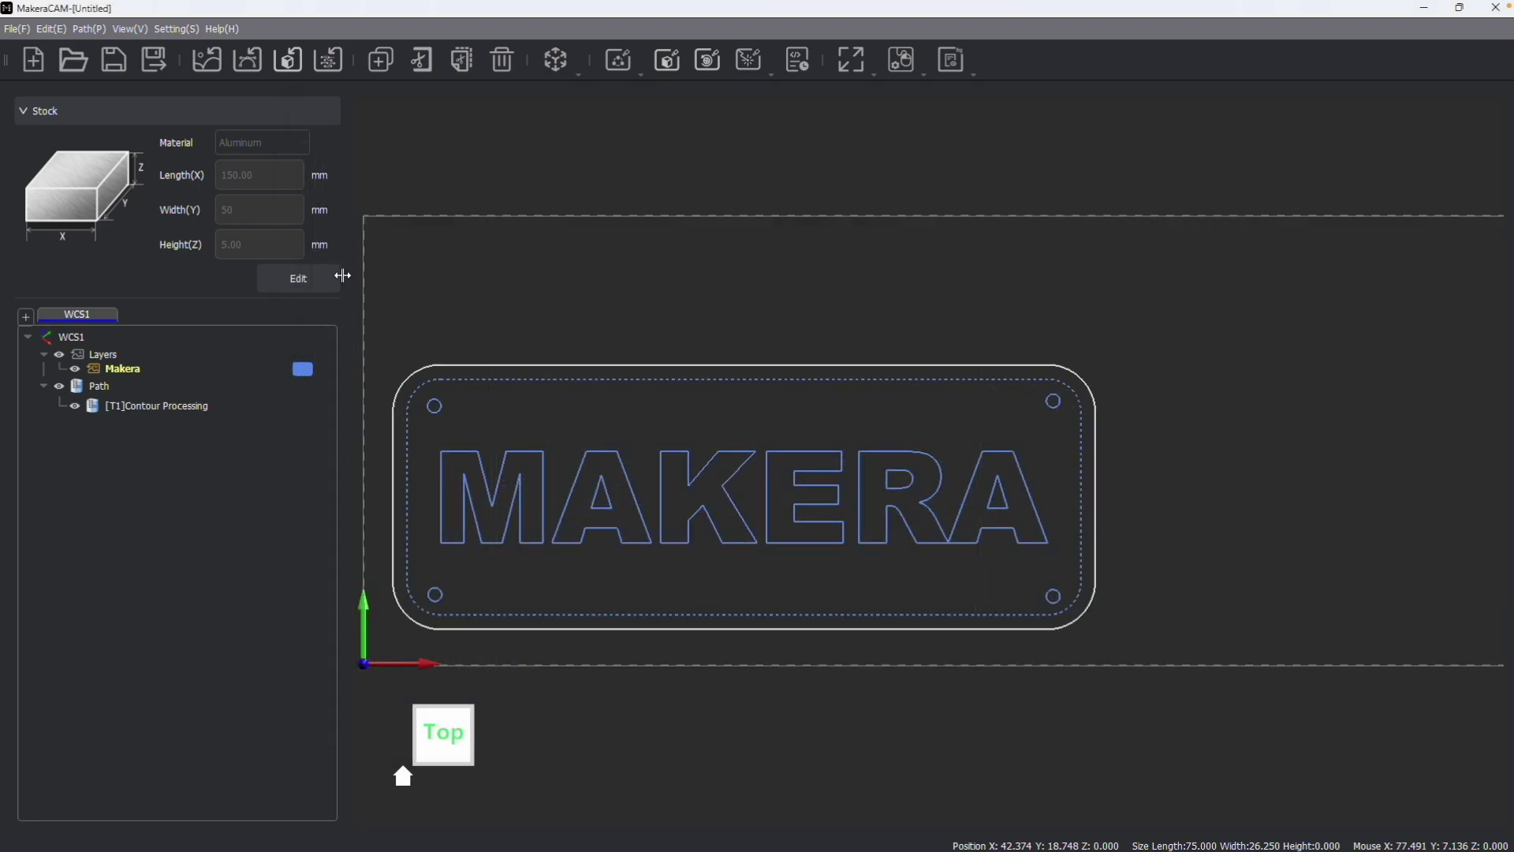
click(319, 279)
click(257, 142)
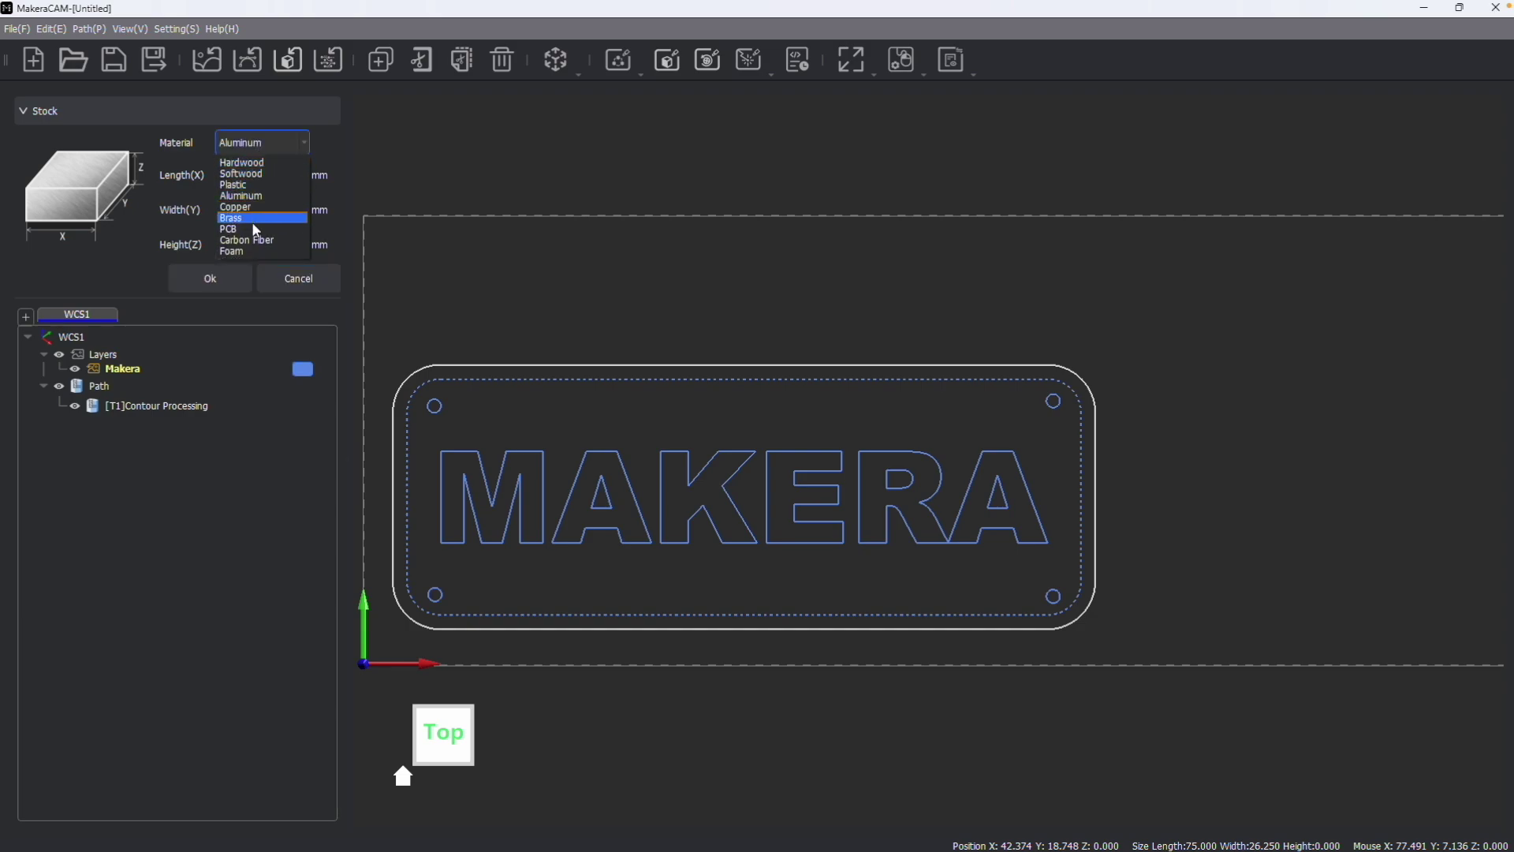
key(Escape)
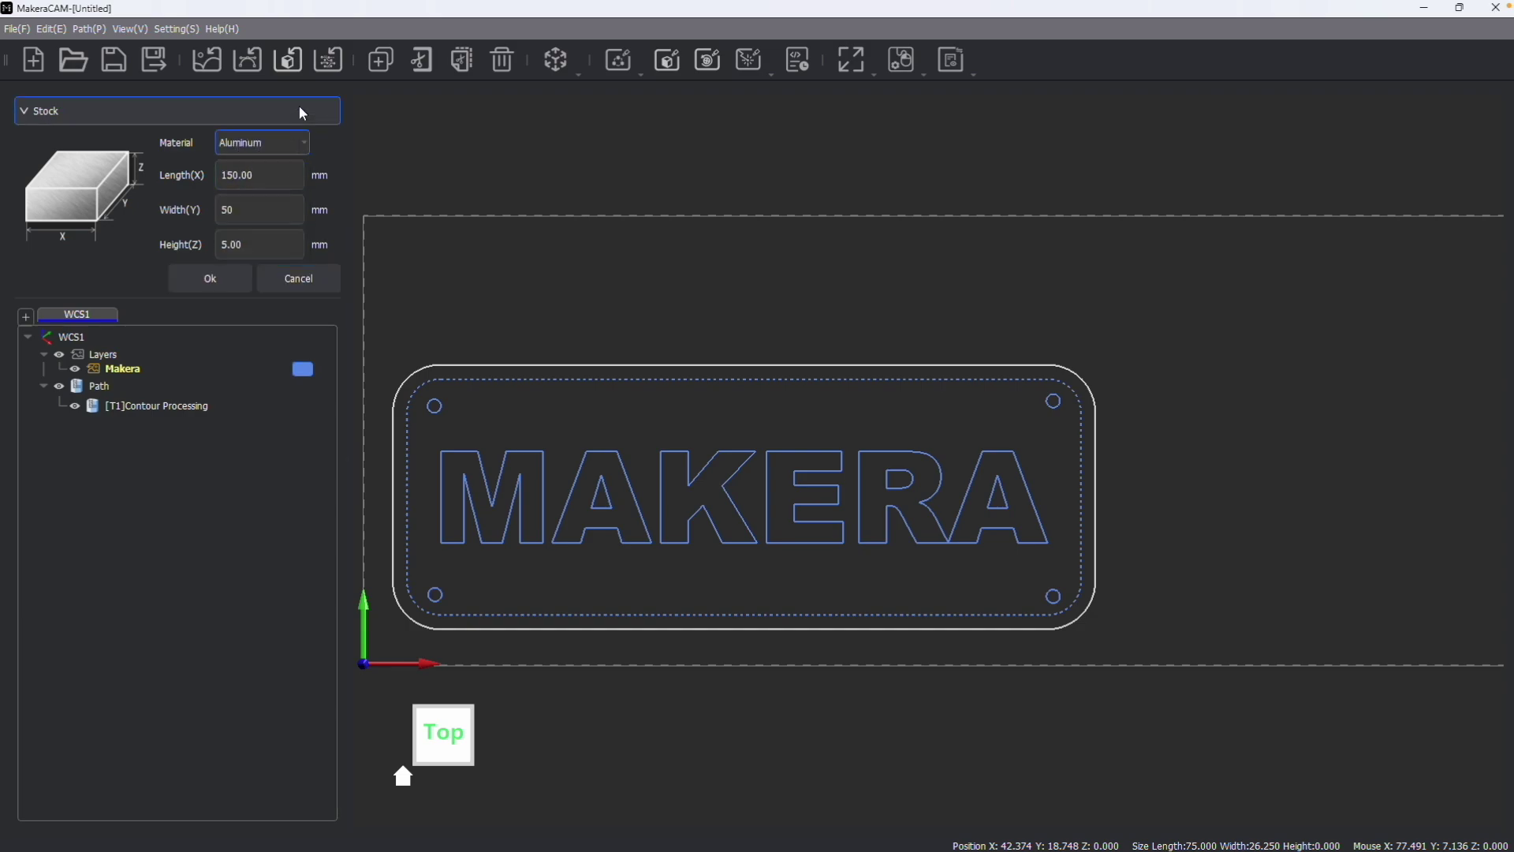
click(299, 278)
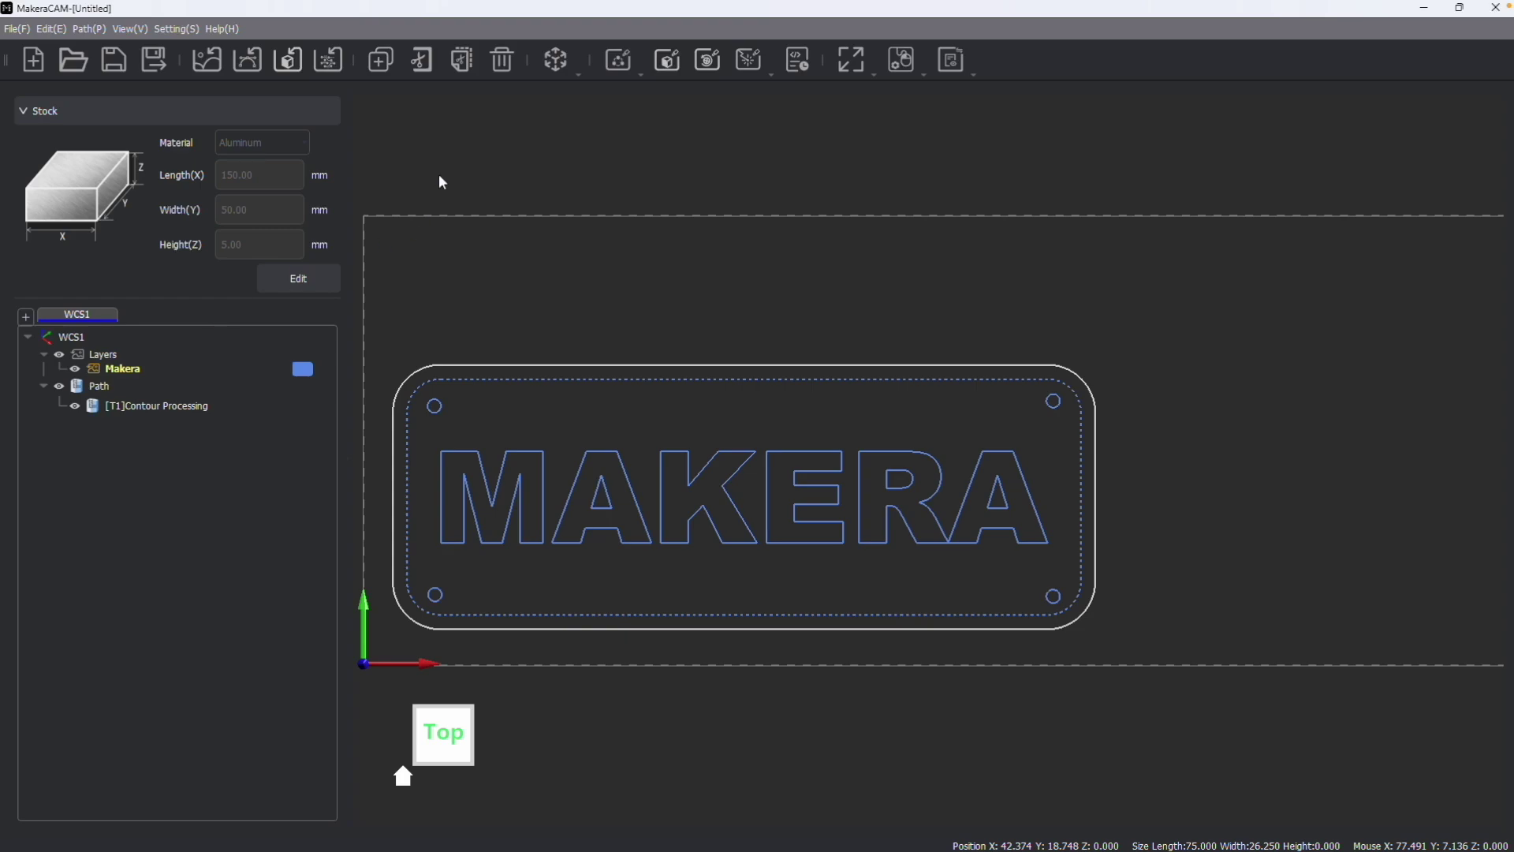
scroll(579, 262, down, 1)
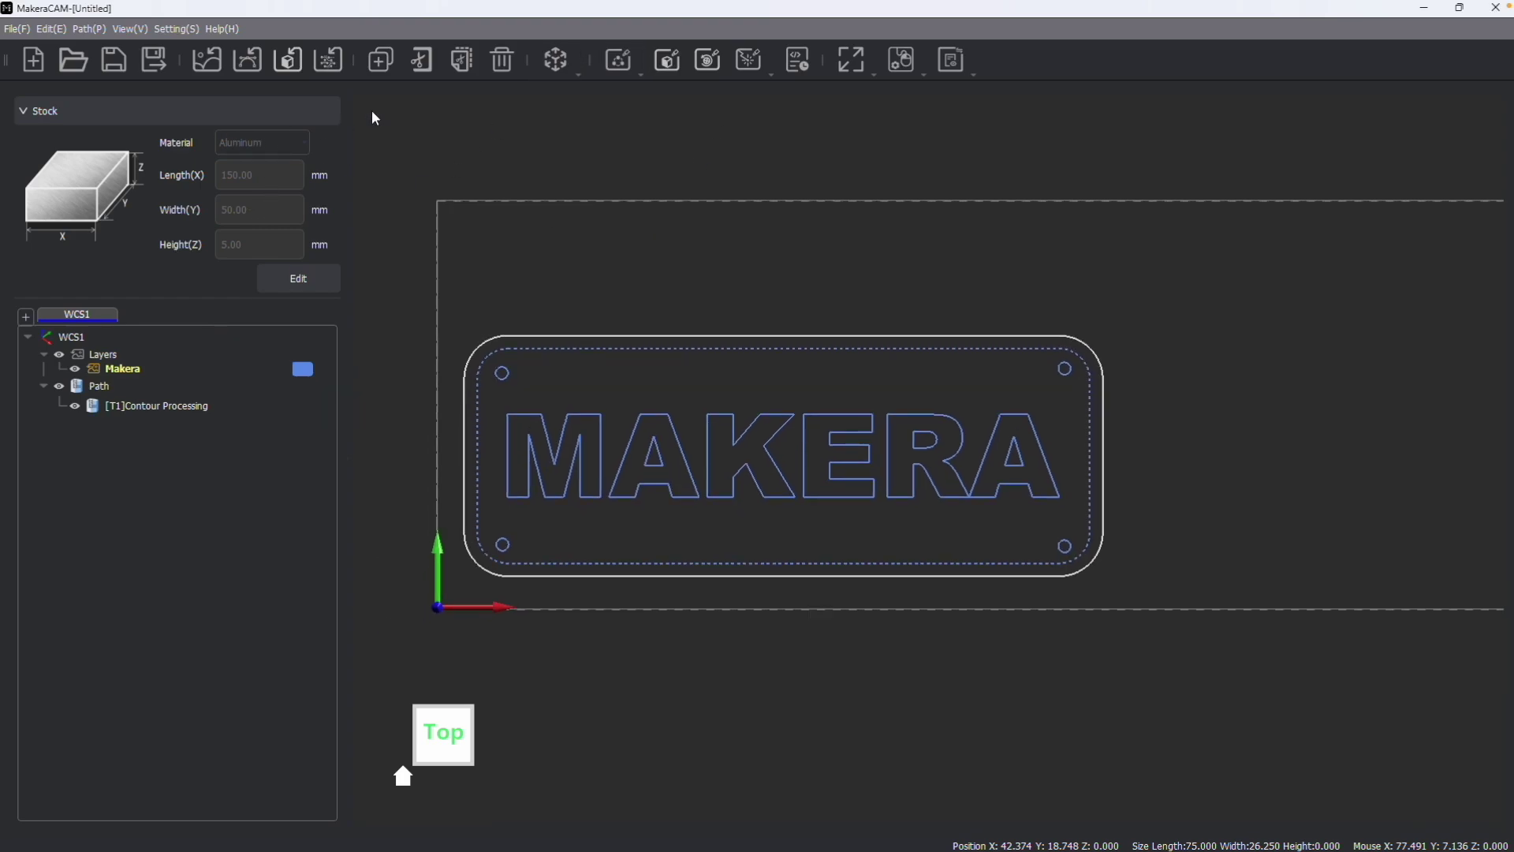
Reopen Contour Processing, tick Aluminum on the 3.175*25mm Flat End, then cancel and close.
click(641, 74)
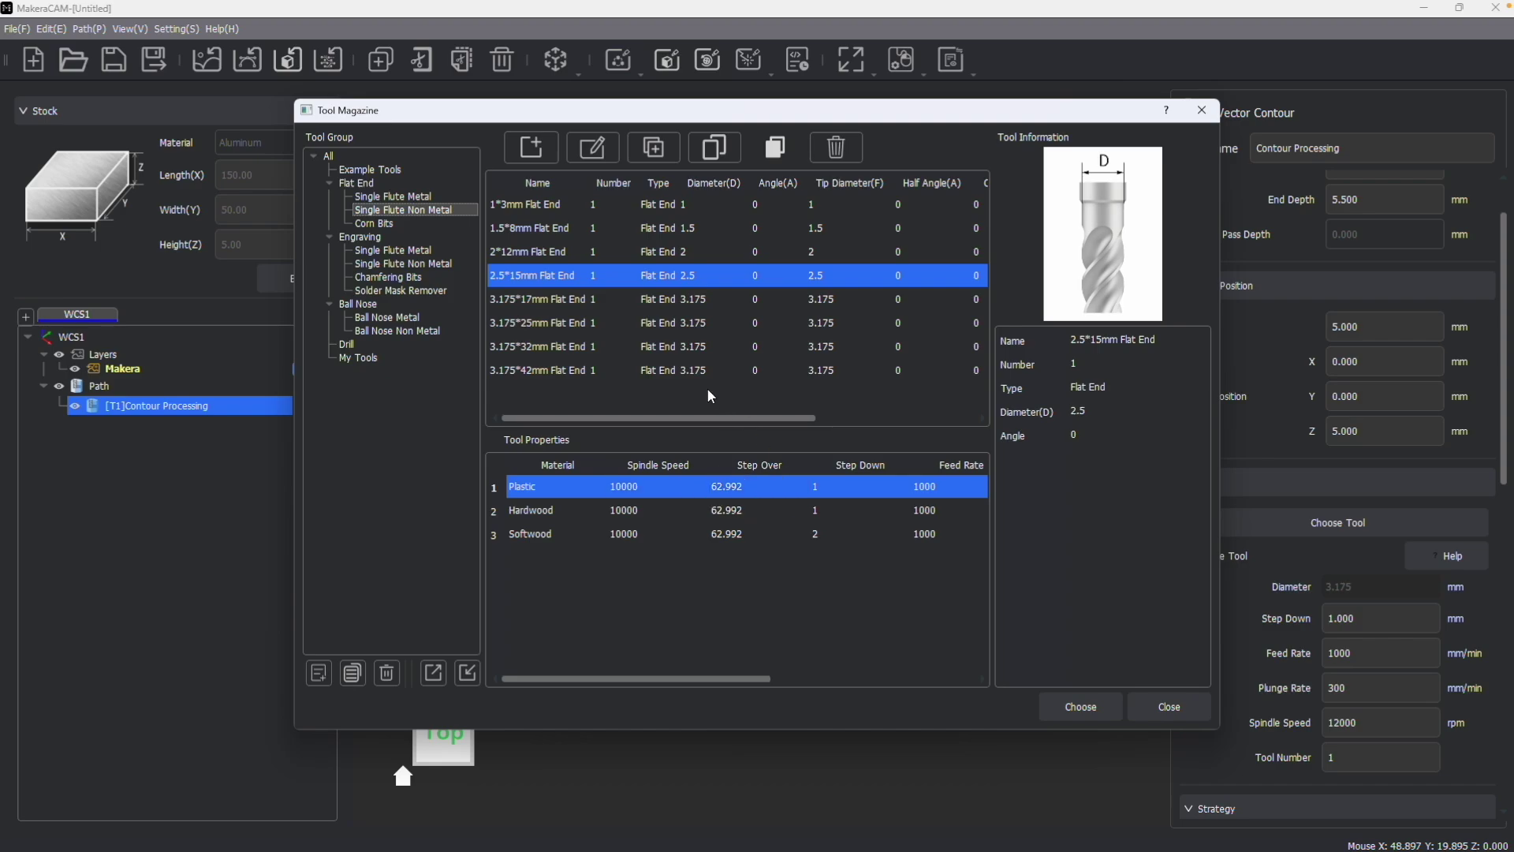
click(1170, 708)
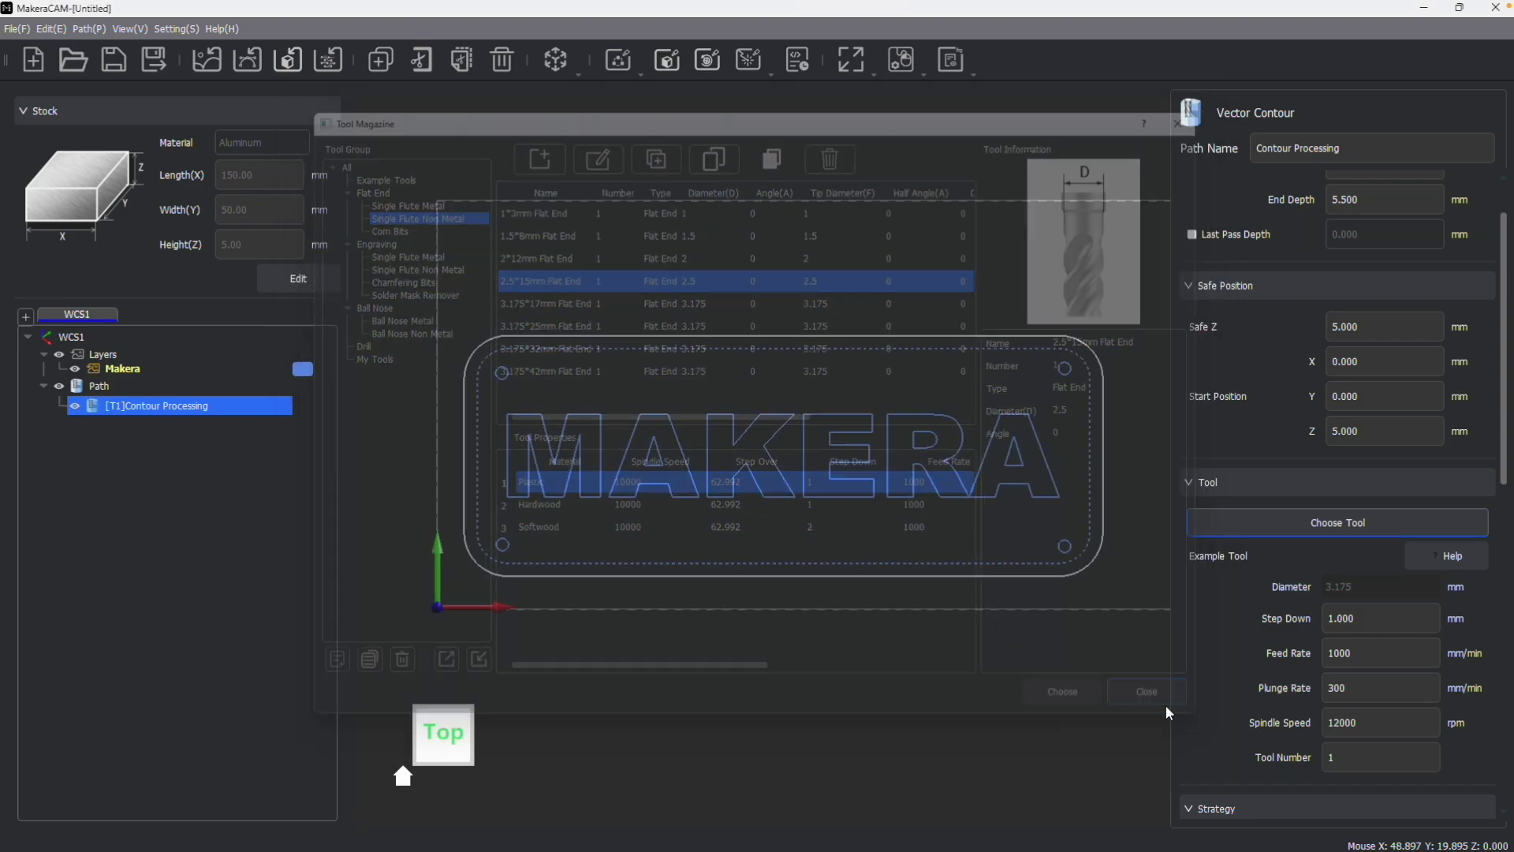
click(1233, 522)
click(698, 411)
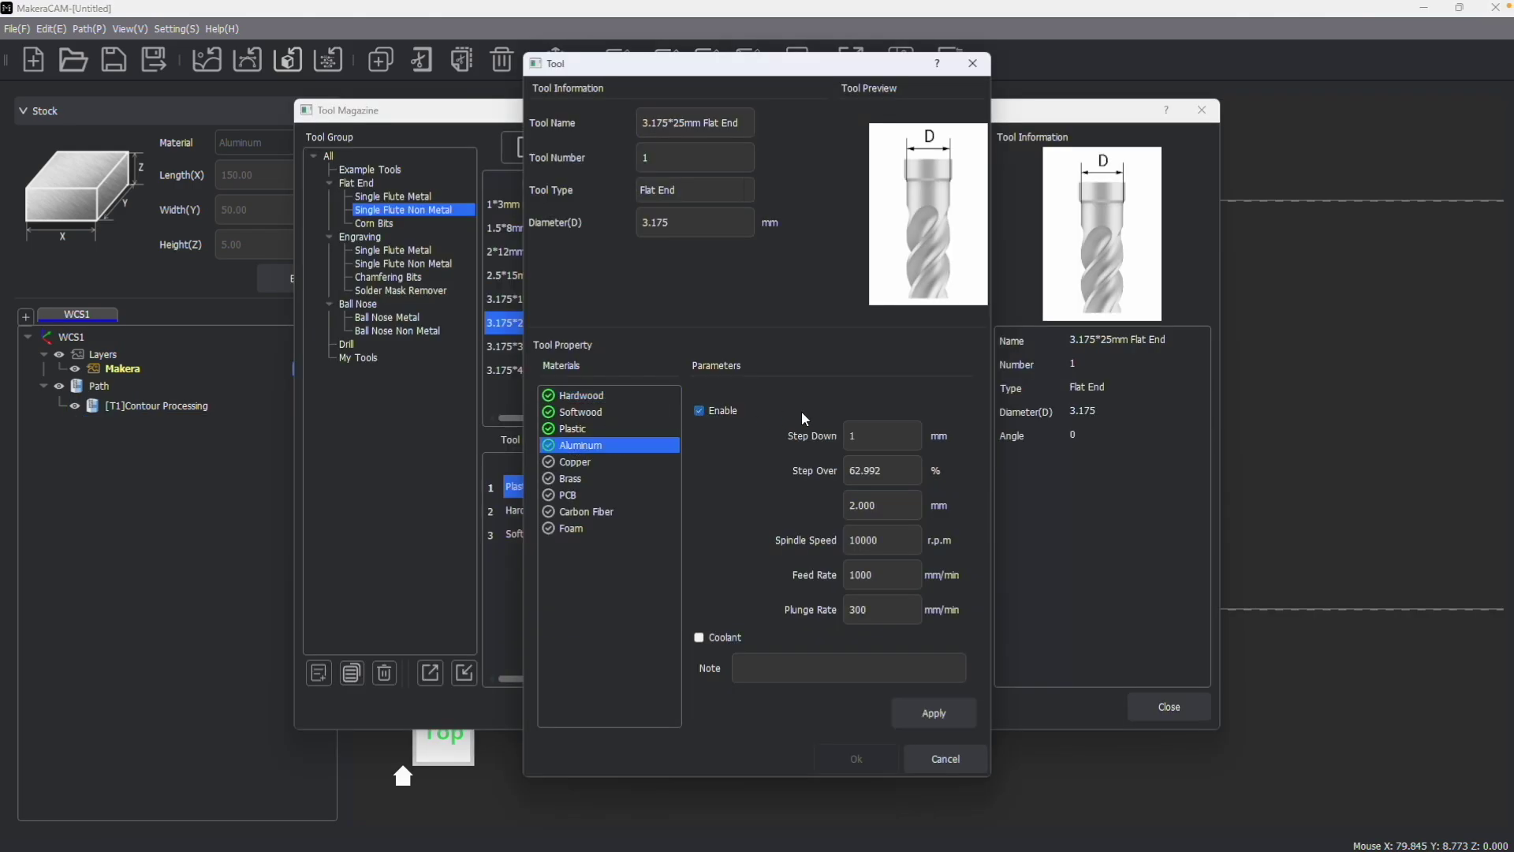
click(943, 758)
click(1164, 708)
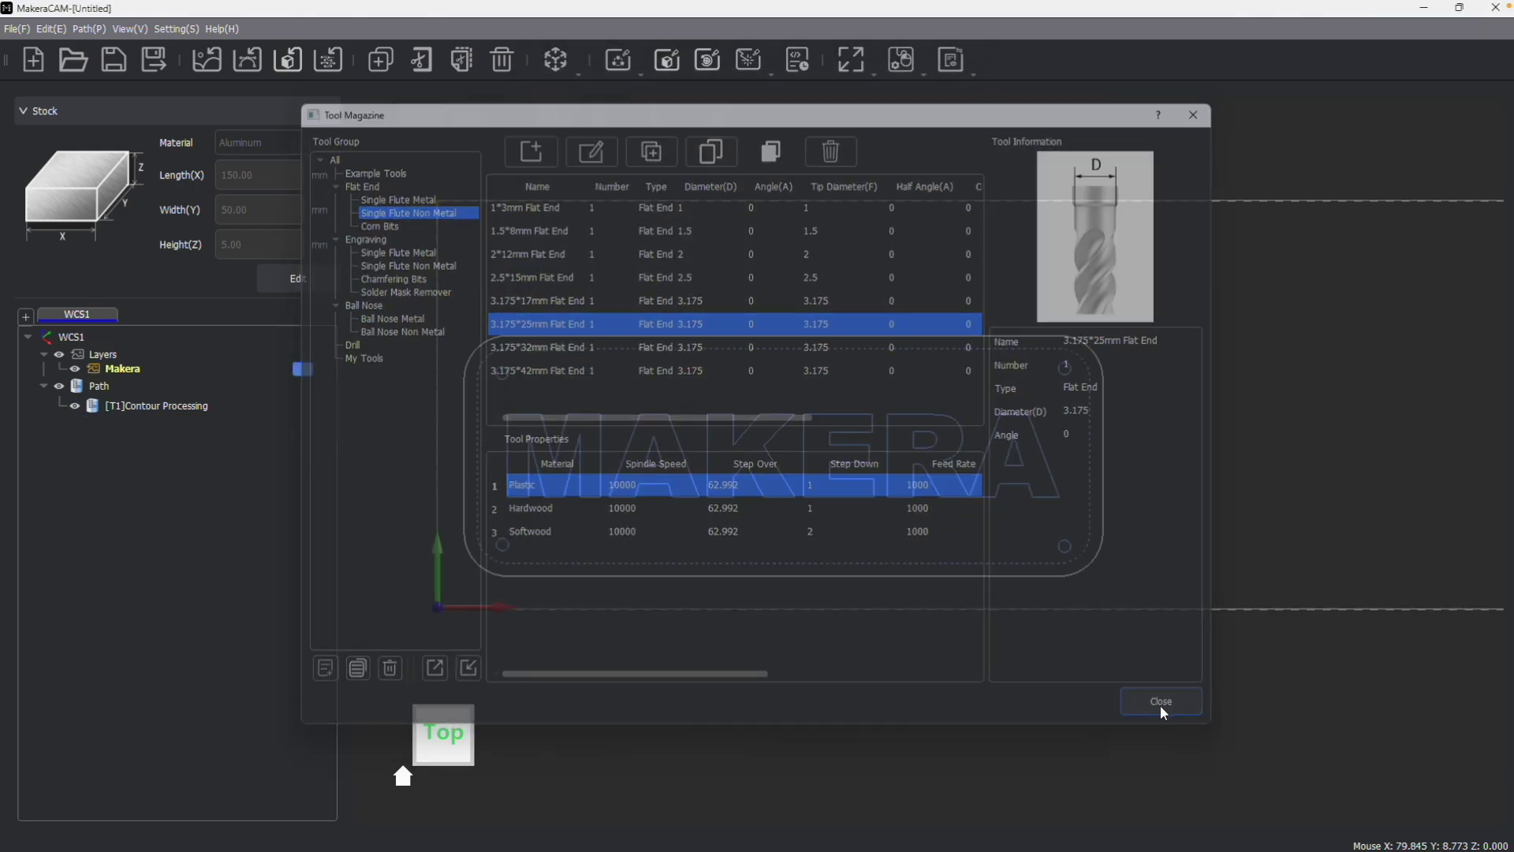